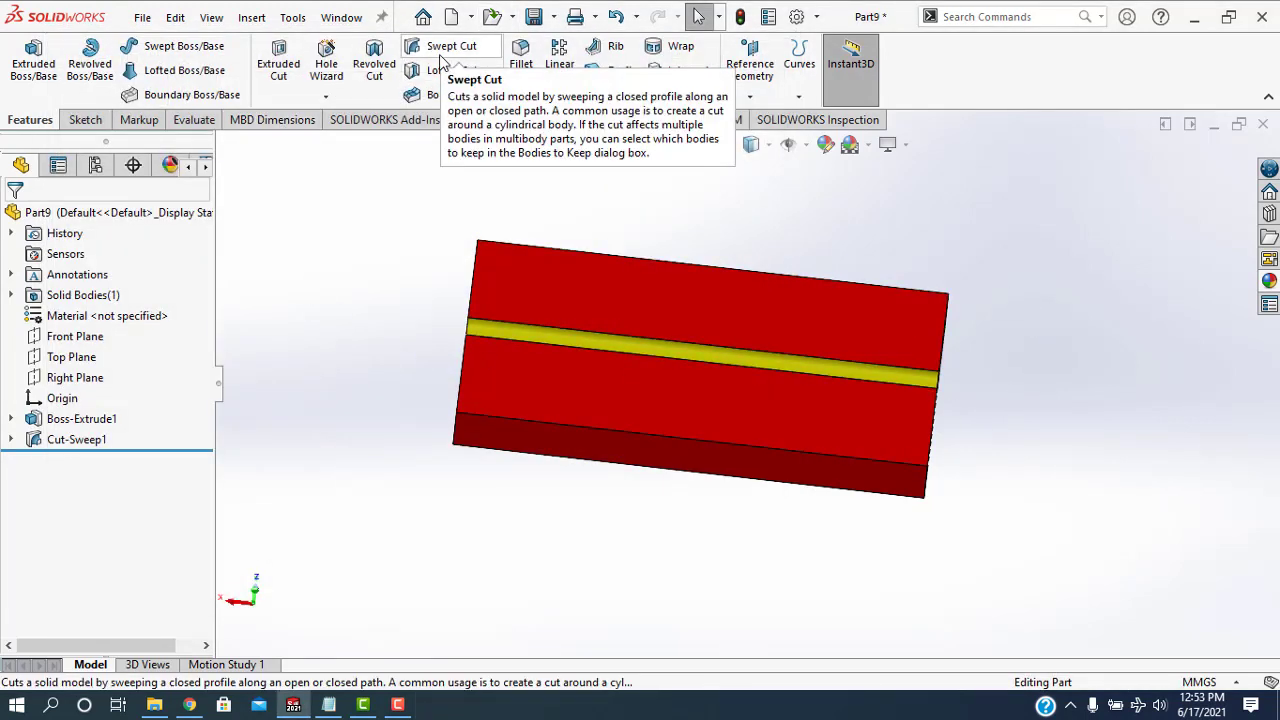
# Step: Create a new part document and set its units to MMGS (millimeter, gram, second)
pyautogui.scroll(3, 1000, 485)
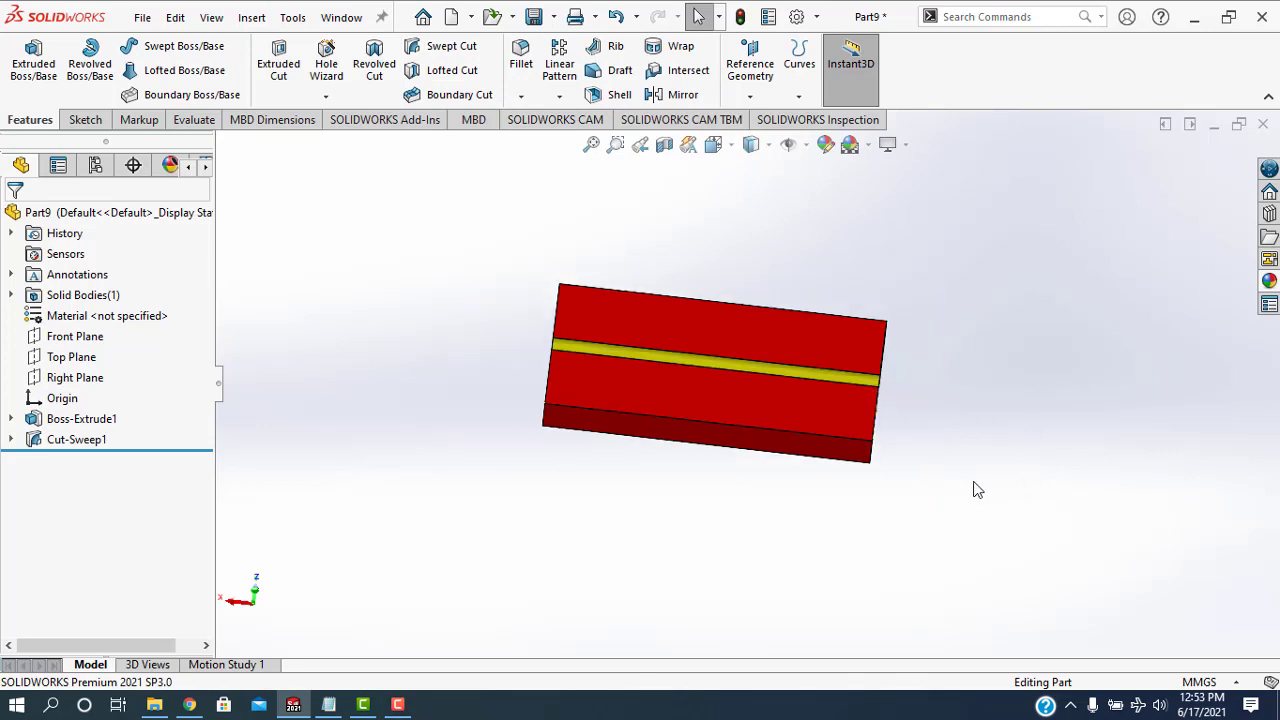
pyautogui.moveTo(798, 547); pyautogui.dragTo(820, 470, button='middle')
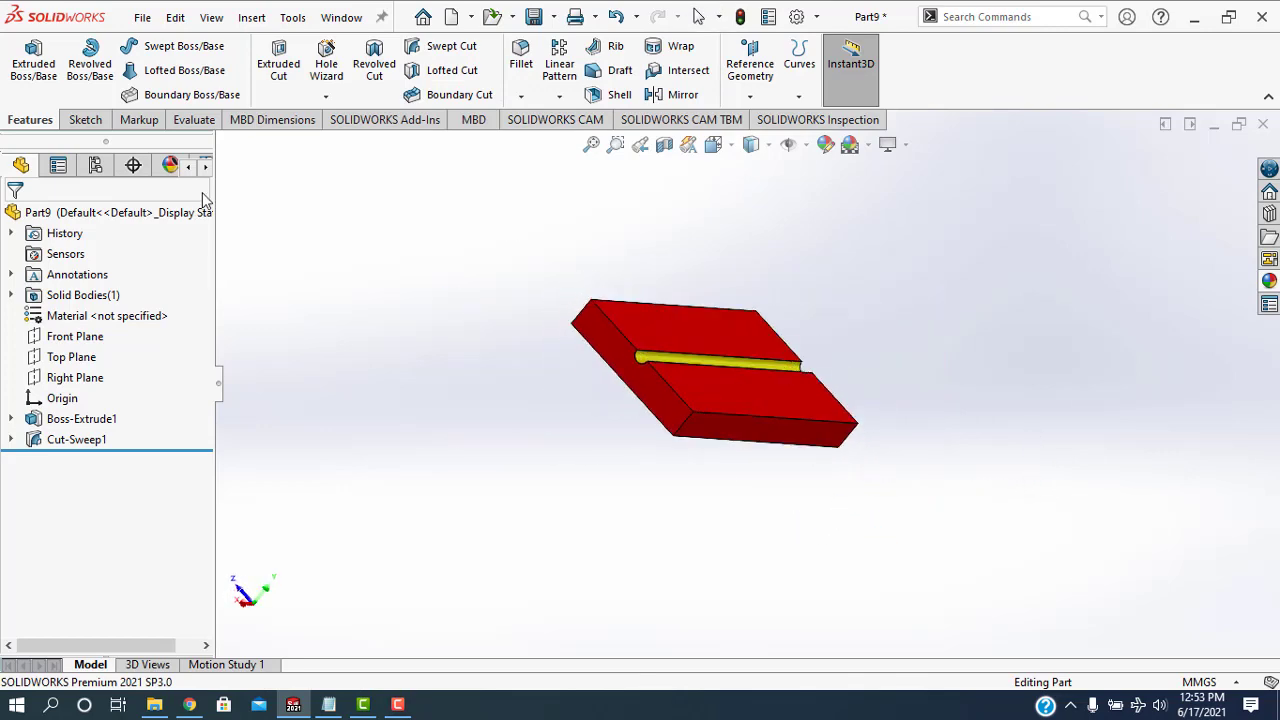
pyautogui.click(143, 17)
pyautogui.click(173, 48)
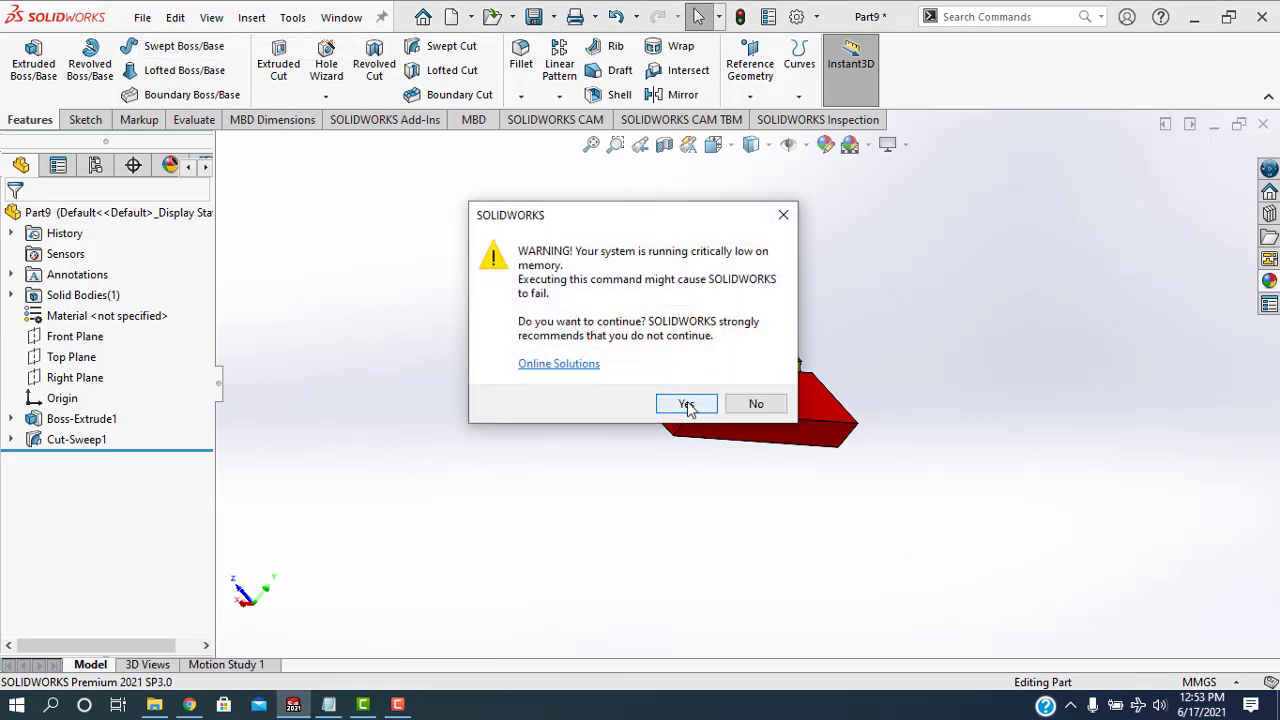
pyautogui.click(687, 404)
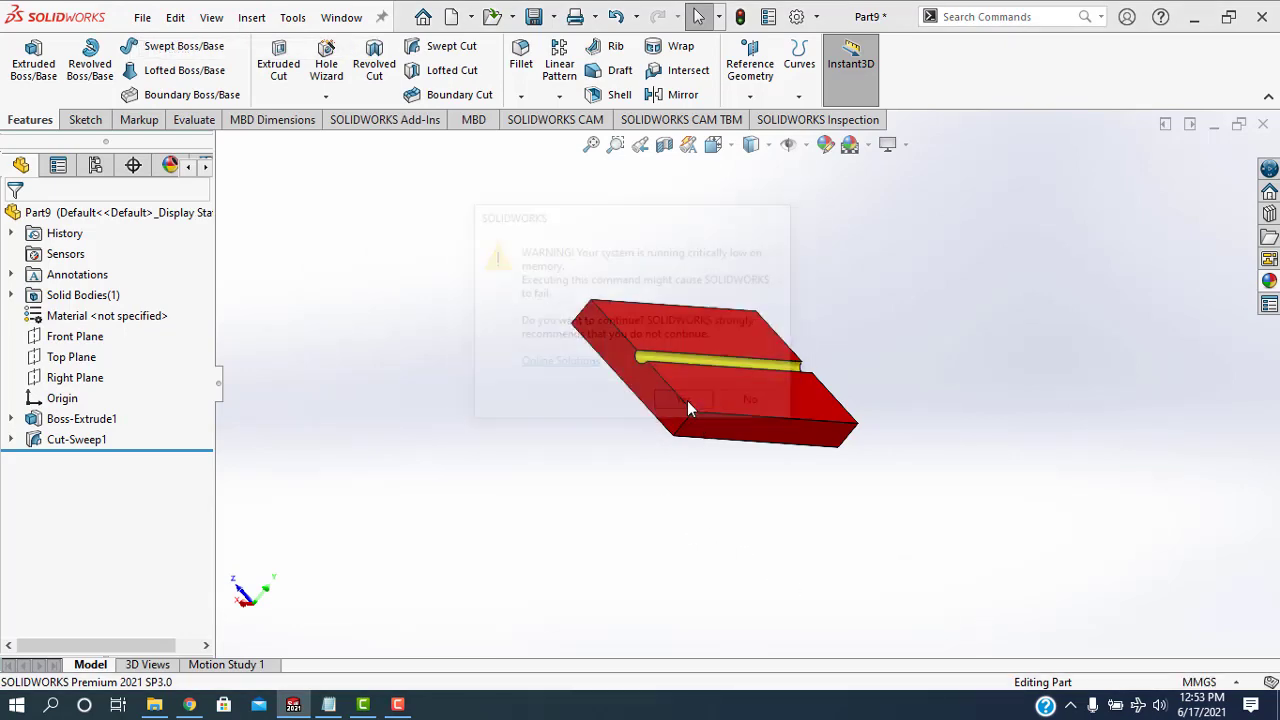
pyautogui.click(771, 588)
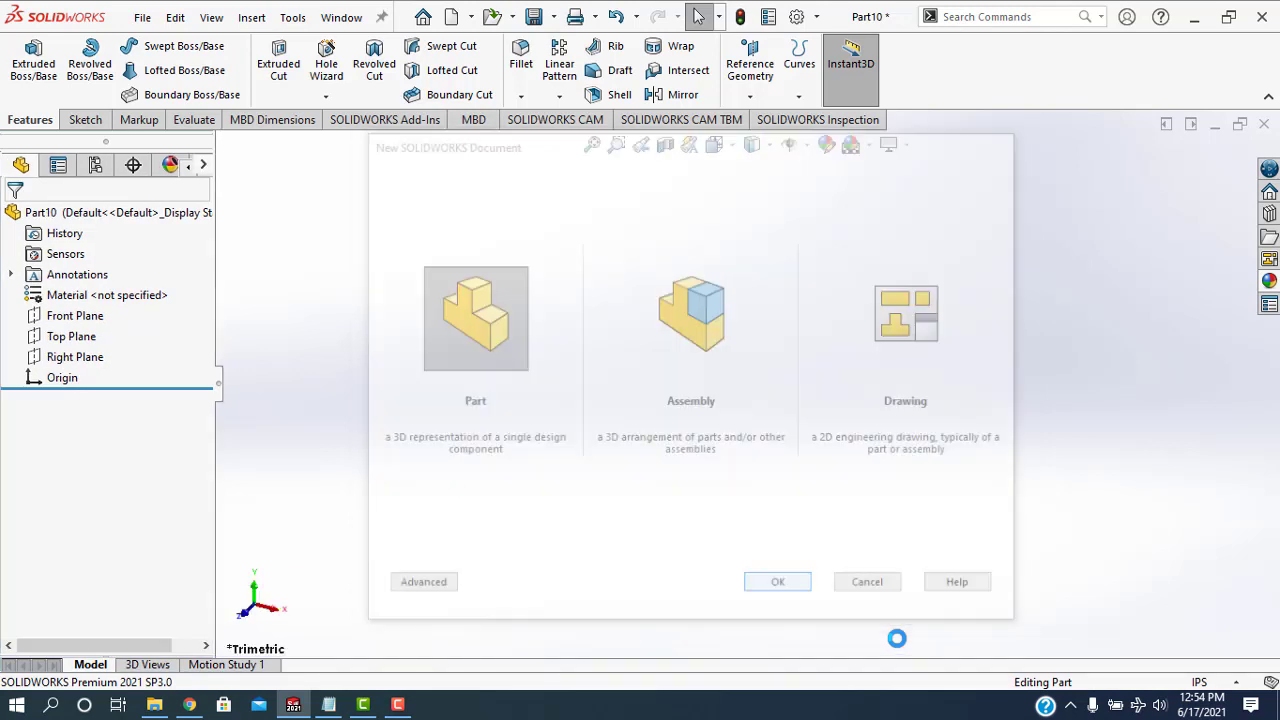
pyautogui.click(1204, 682)
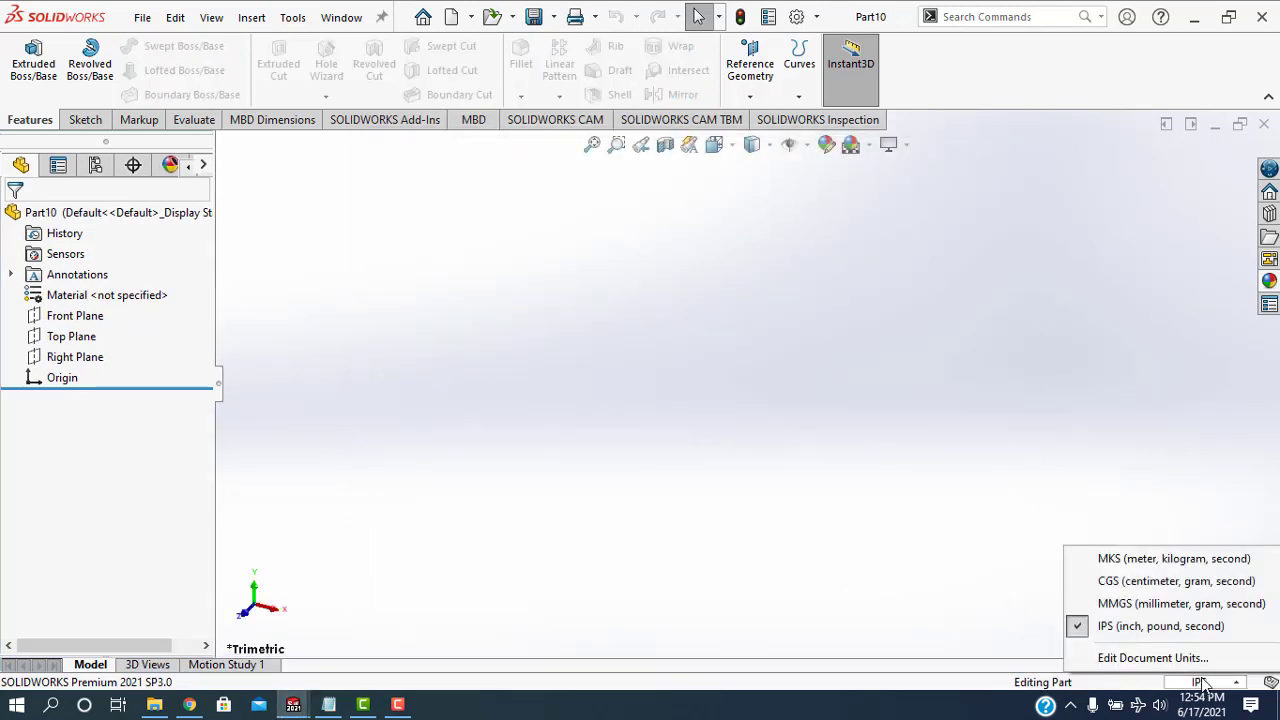
pyautogui.click(1163, 611)
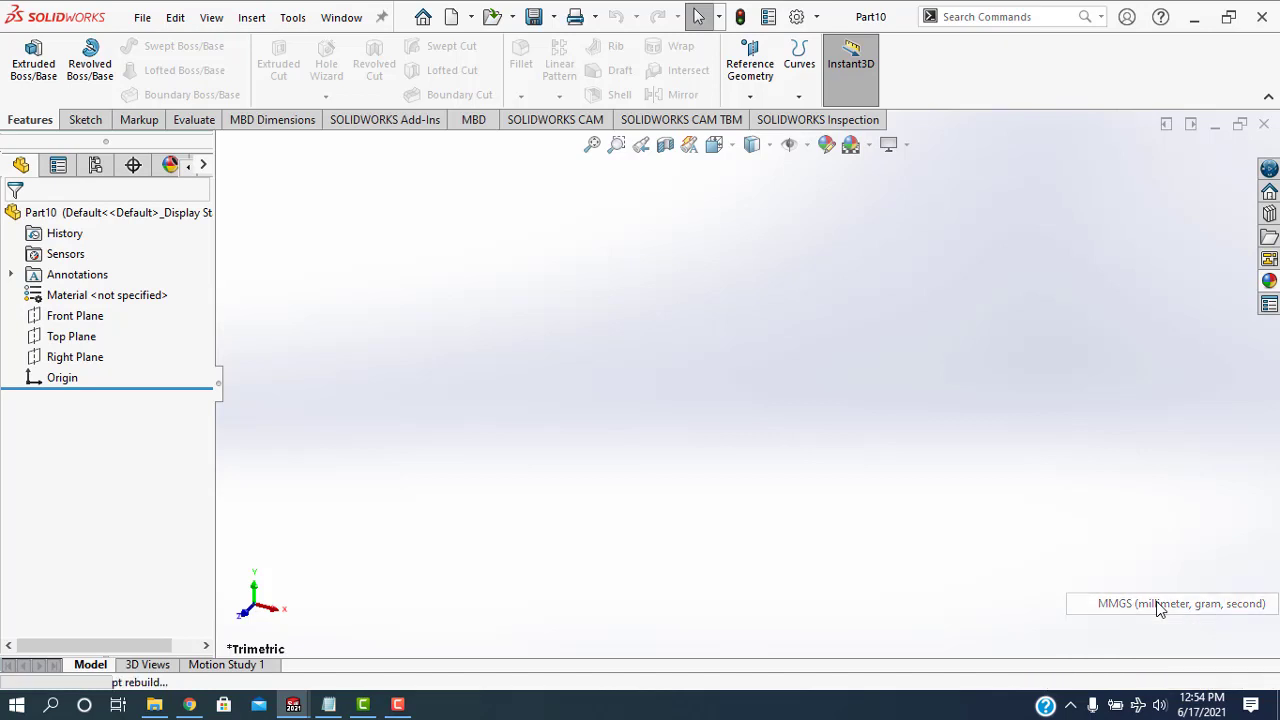
# Step: Sketch a center rectangle about 94 mm high on the Top Plane, centred on the origin
pyautogui.click(66, 340)
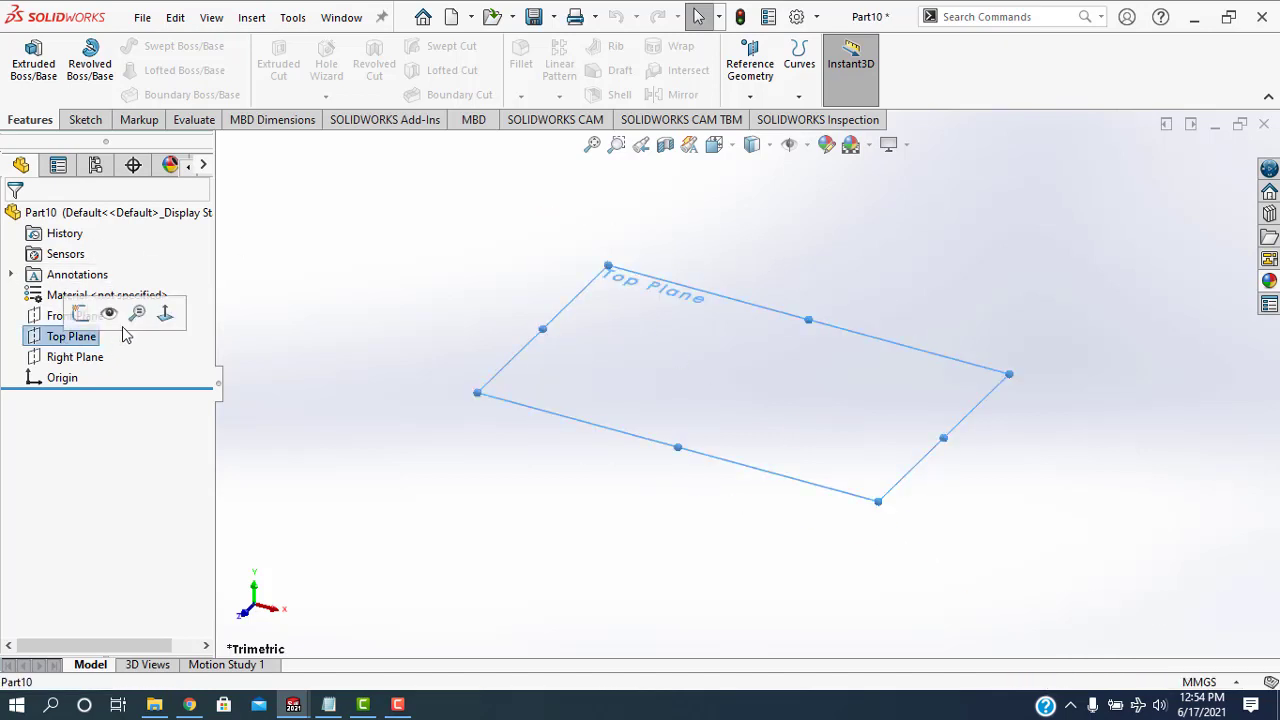
pyautogui.click(165, 313)
pyautogui.click(82, 119)
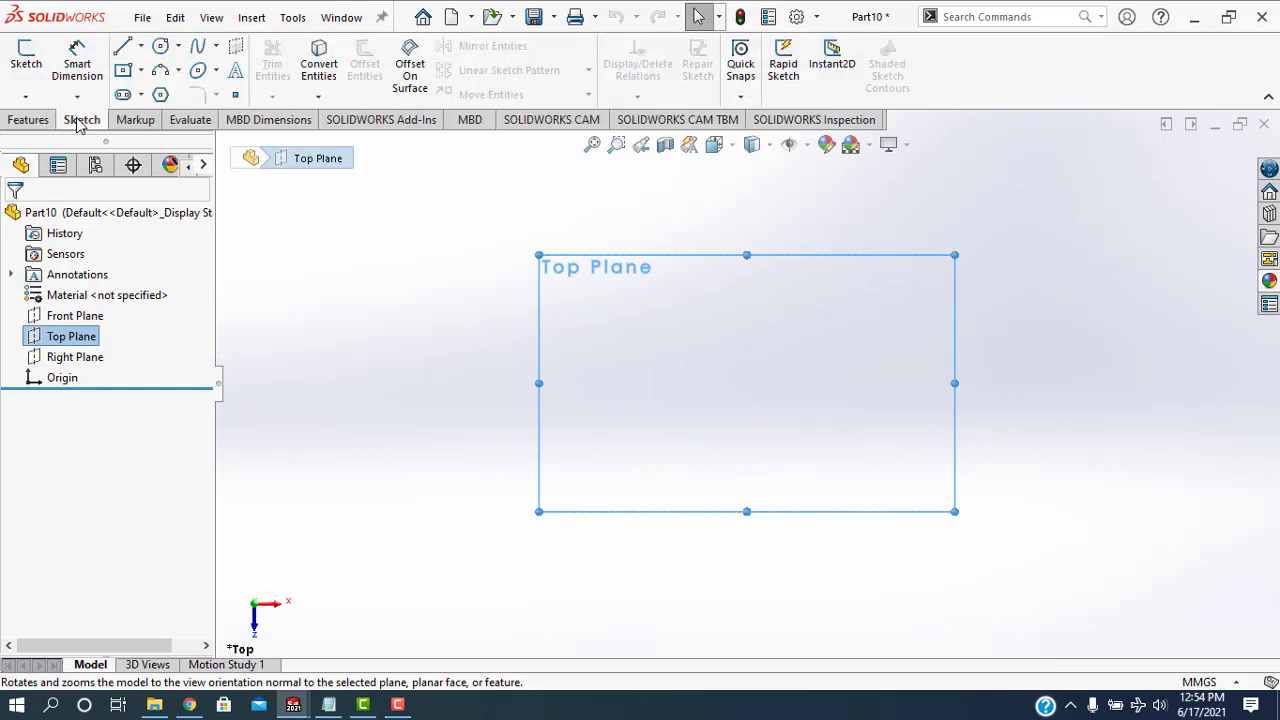
pyautogui.click(123, 74)
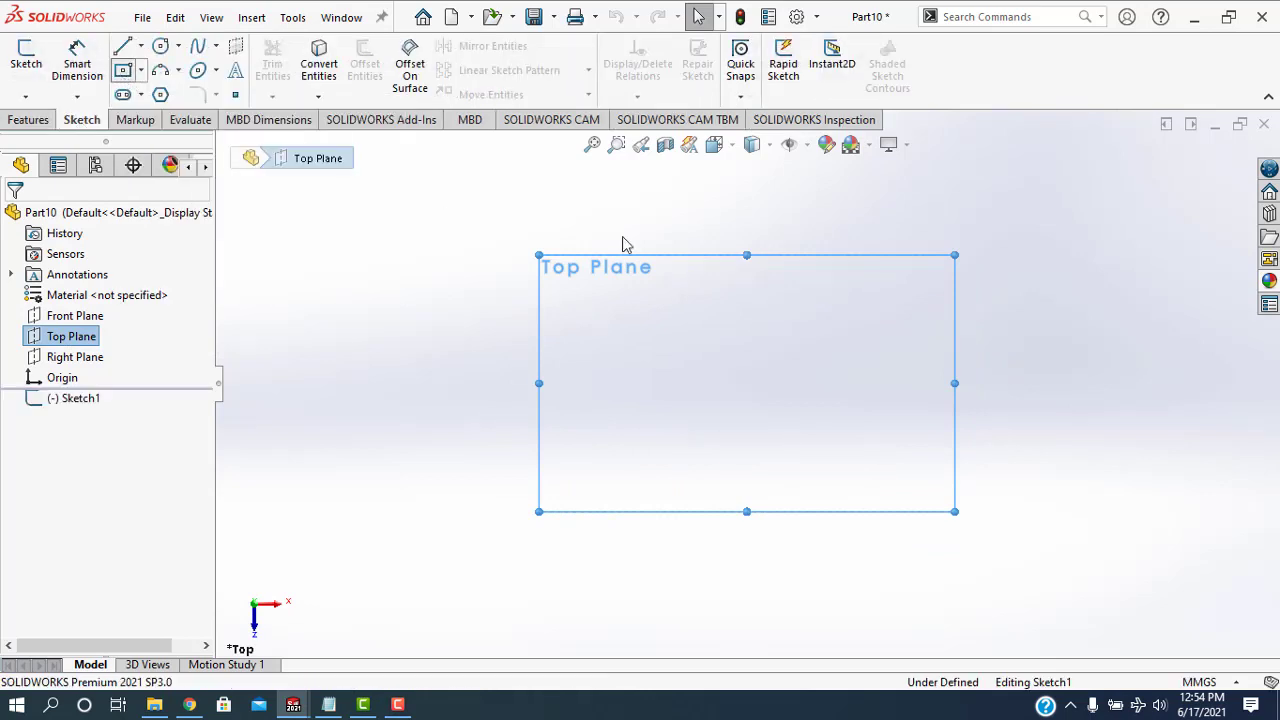
pyautogui.click(141, 68)
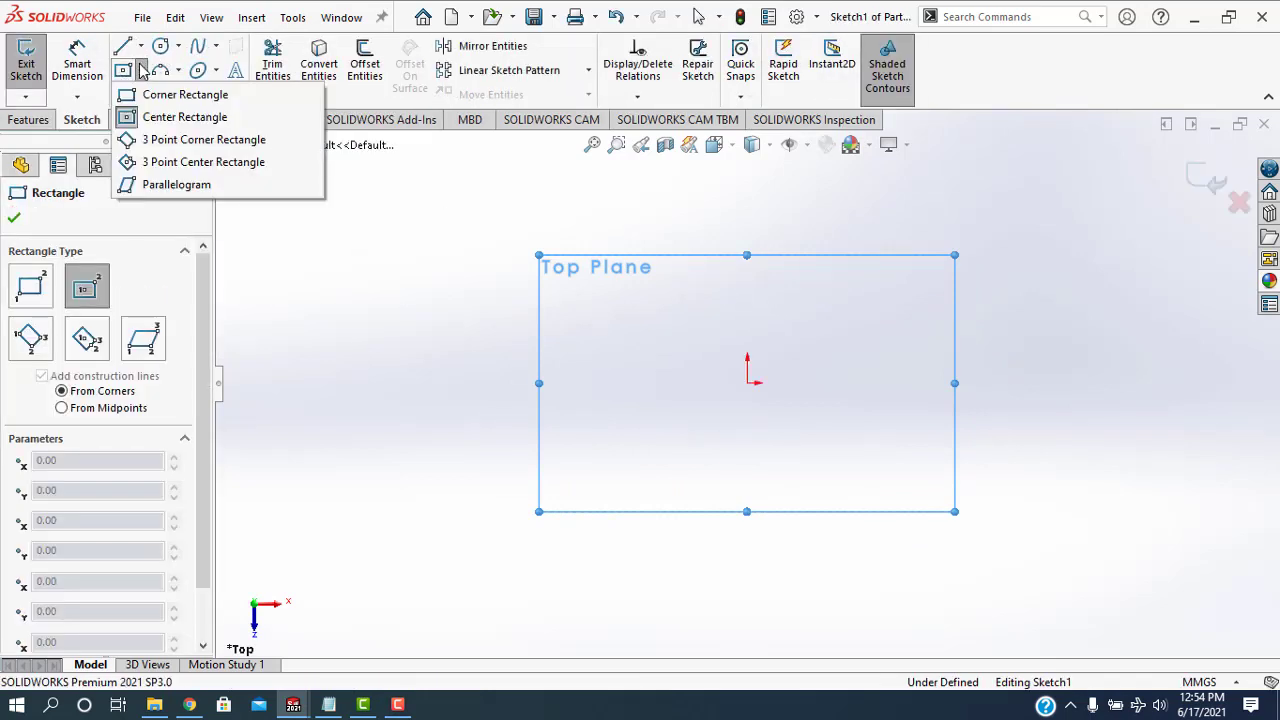
pyautogui.click(147, 118)
pyautogui.press('Escape')
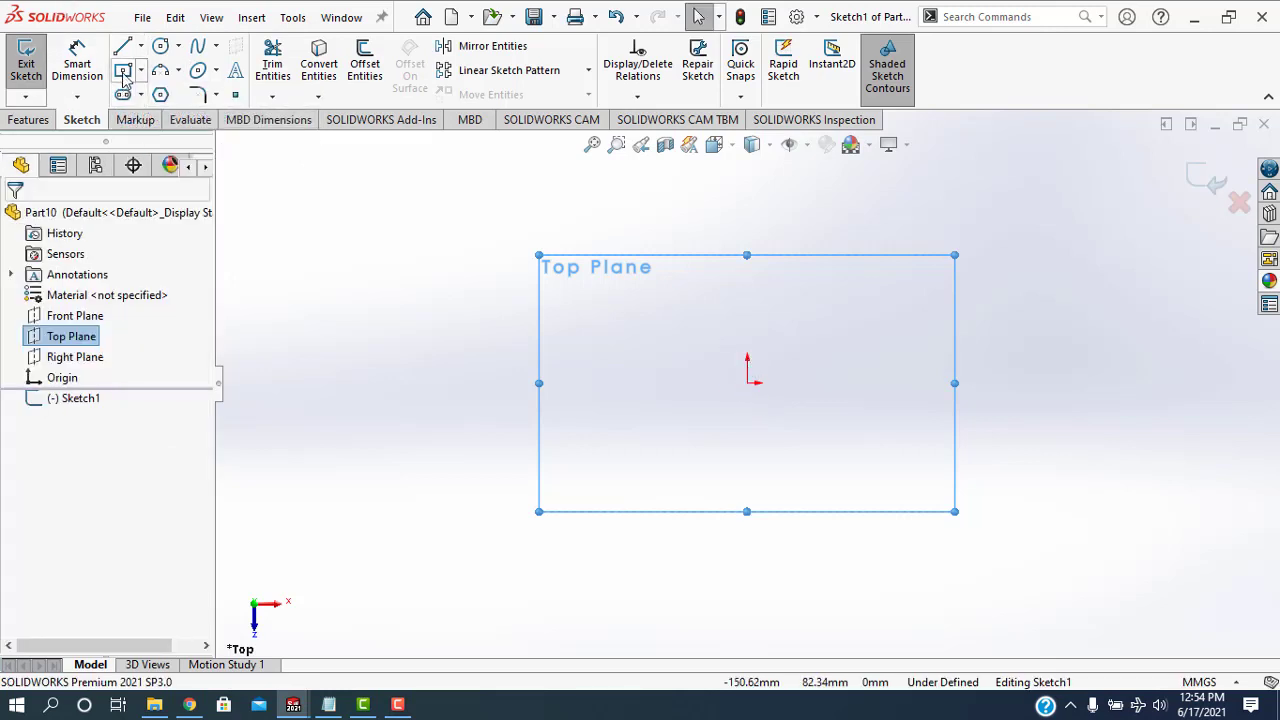
pyautogui.press('Return')
pyautogui.click(748, 382)
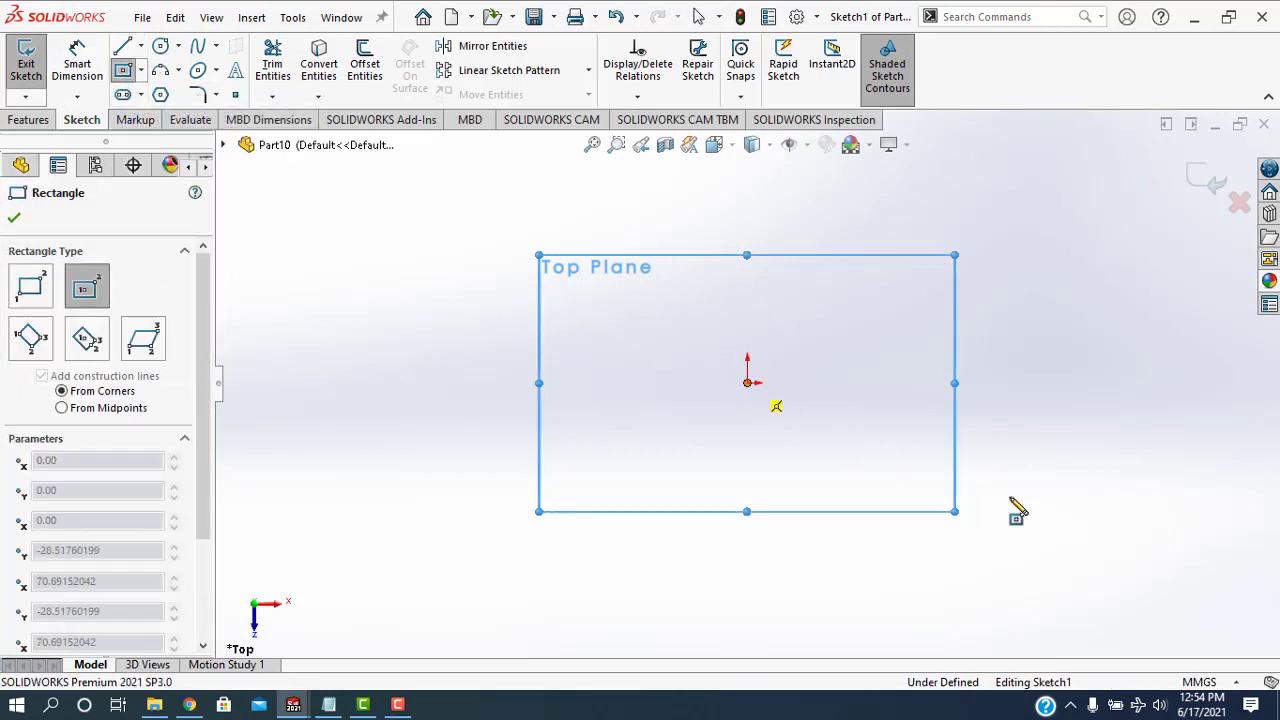
pyautogui.click(999, 492)
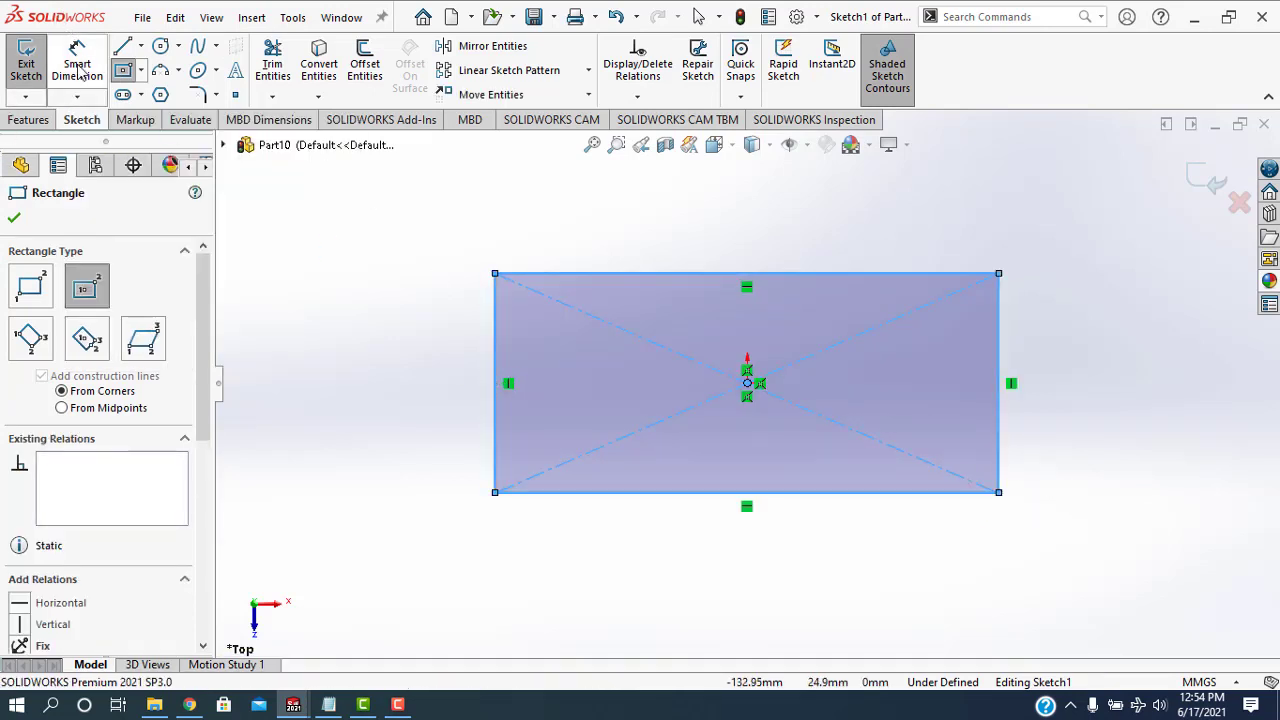
# Step: Dimension the rectangle's vertical side to 50 mm
pyautogui.click(80, 75)
pyautogui.click(496, 402)
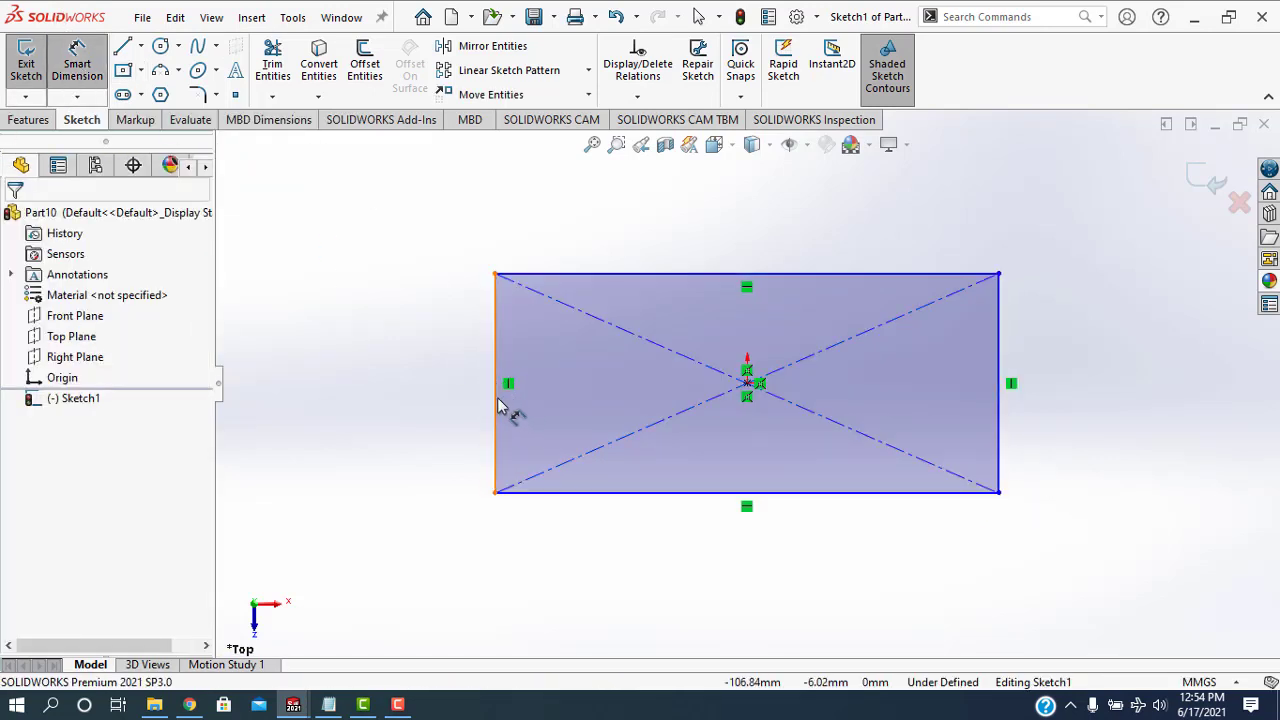
pyautogui.click(430, 388)
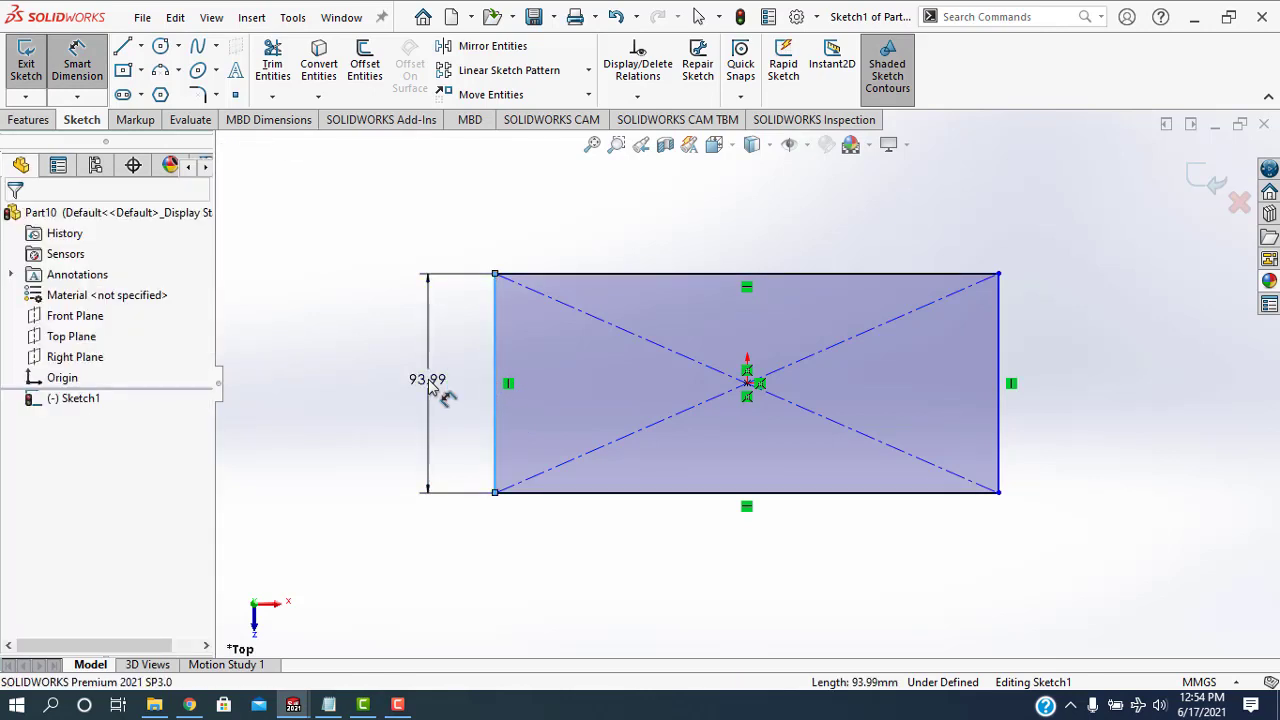
pyautogui.write('80')
pyautogui.press('Return')
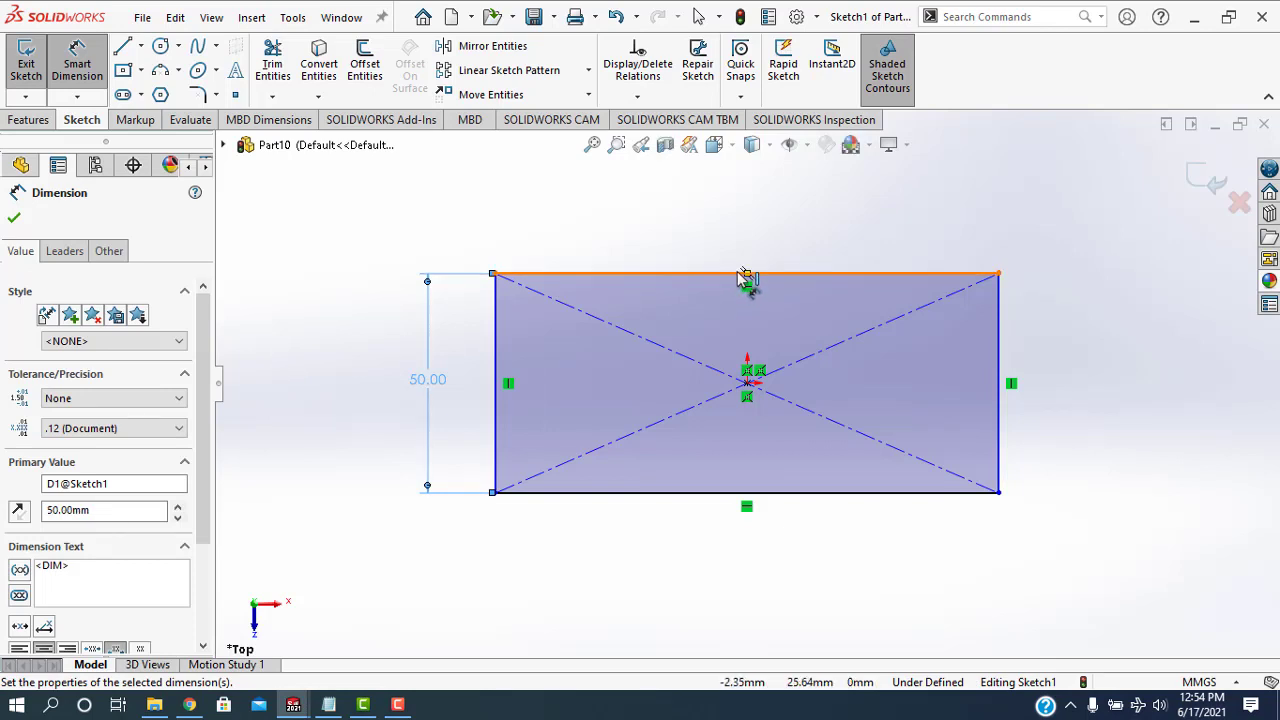
# Step: Dimension the rectangle's horizontal side to 100 mm and exit the sketch
pyautogui.click(743, 275)
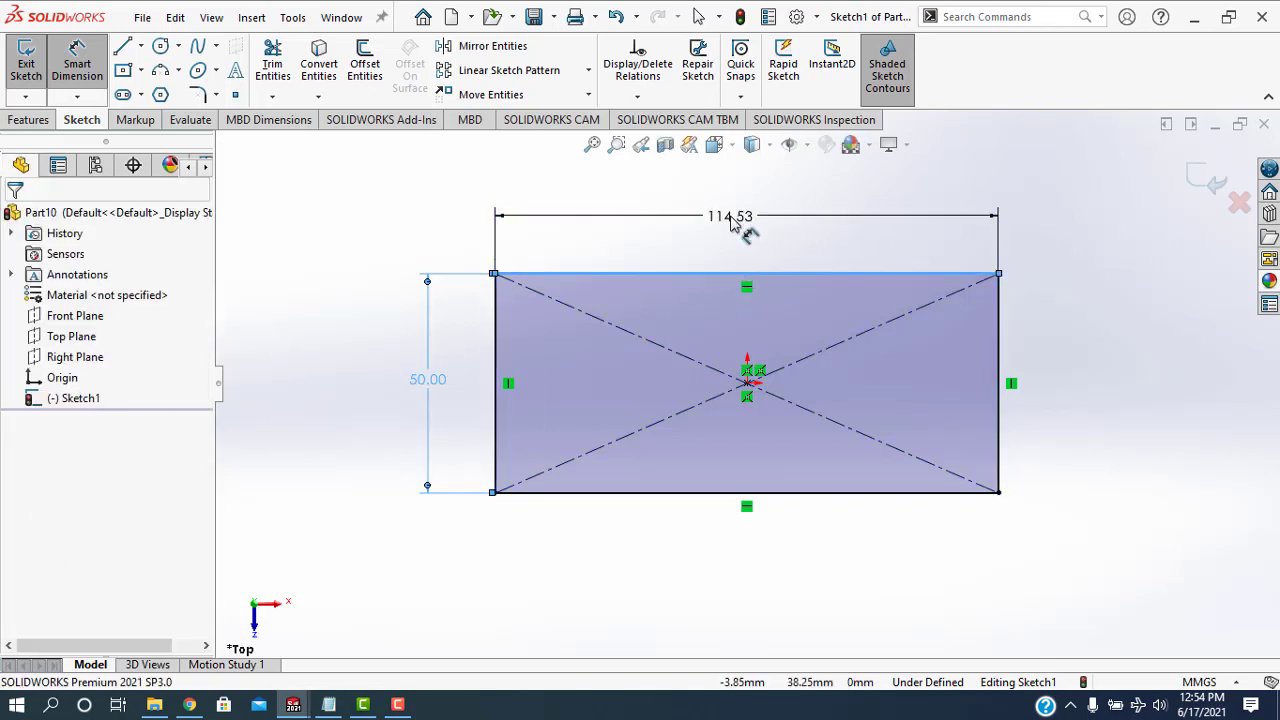
pyautogui.click(731, 224)
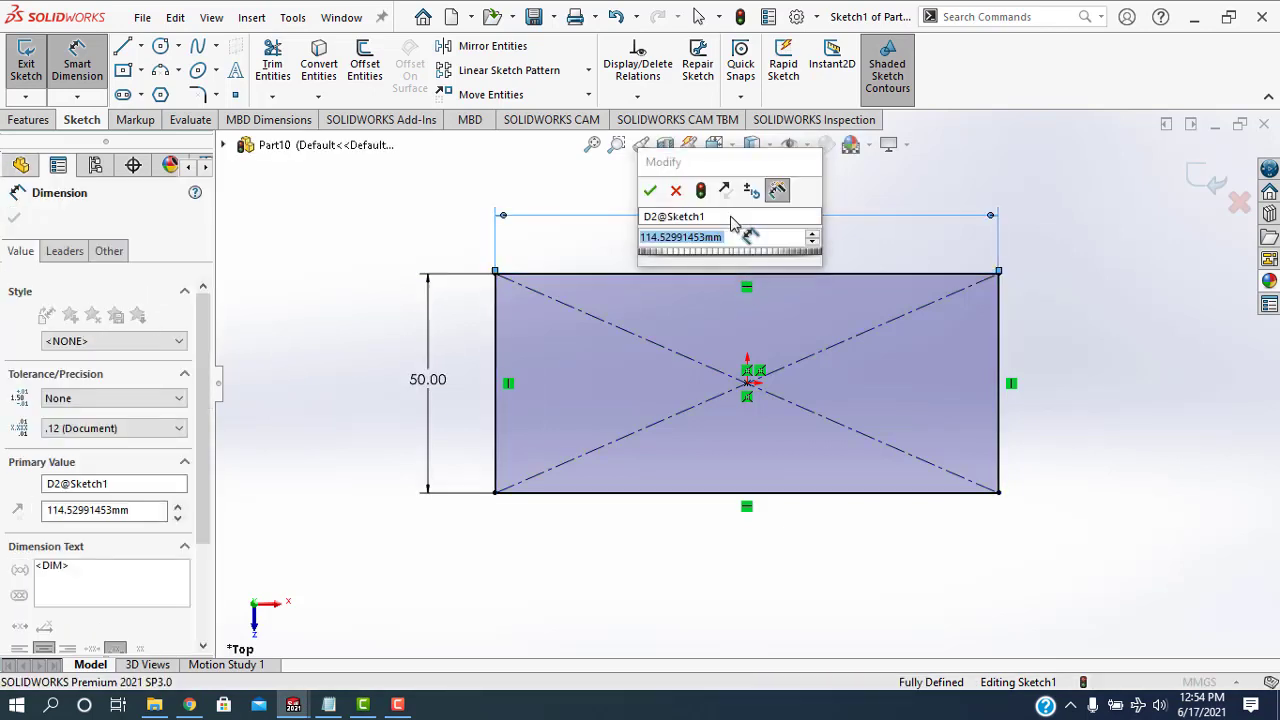
pyautogui.write('100')
pyautogui.press('Return')
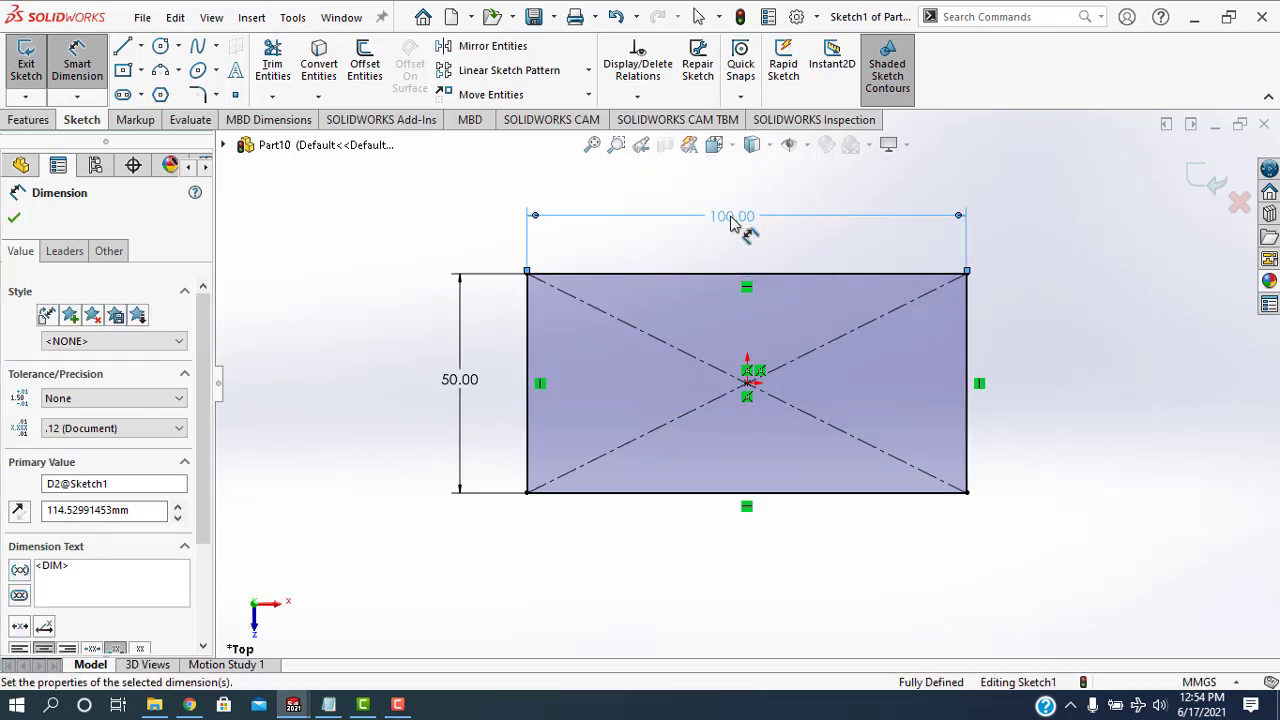
pyautogui.click(14, 219)
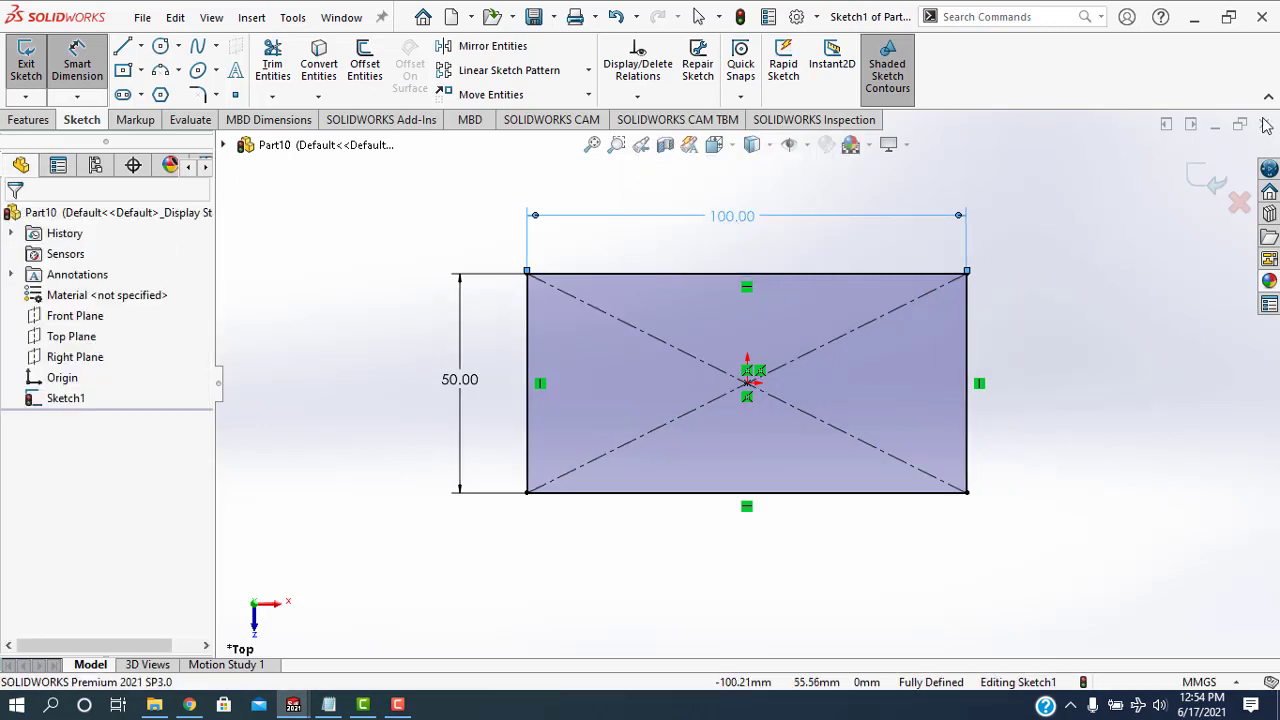
pyautogui.click(1216, 184)
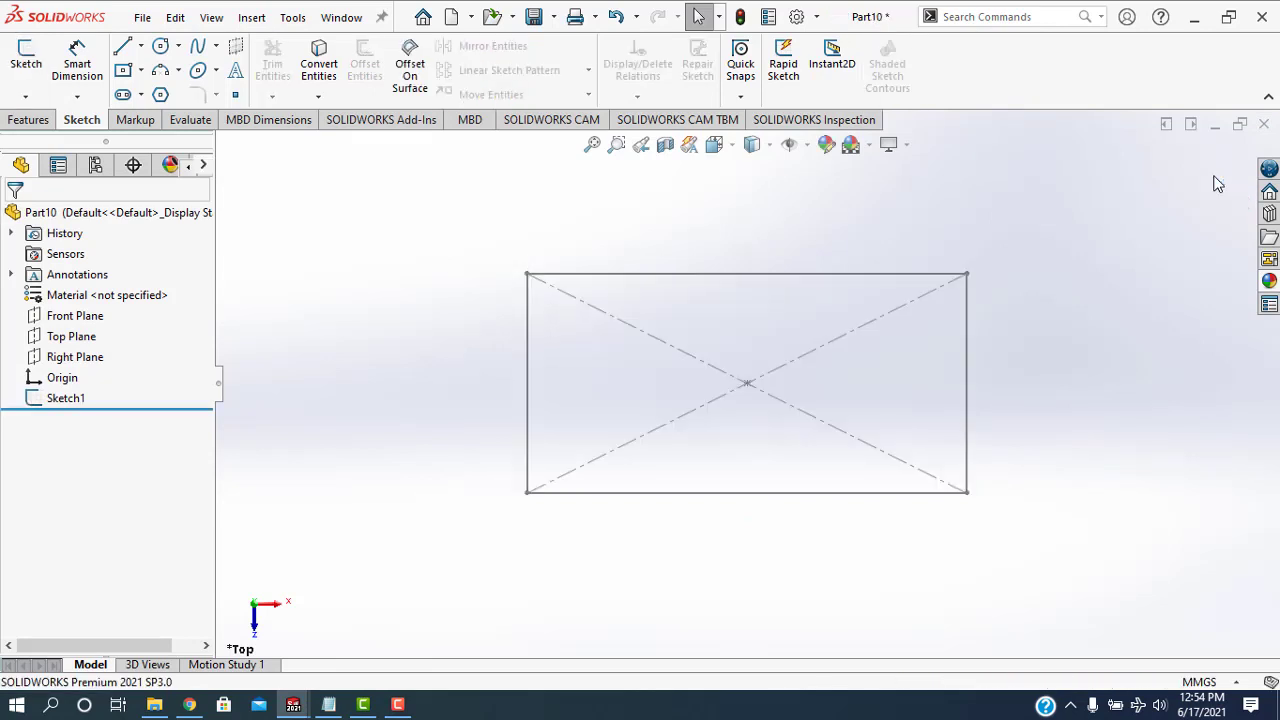
# Step: Extrude the rectangle sketch as a blind boss 10 mm upward
pyautogui.click(28, 119)
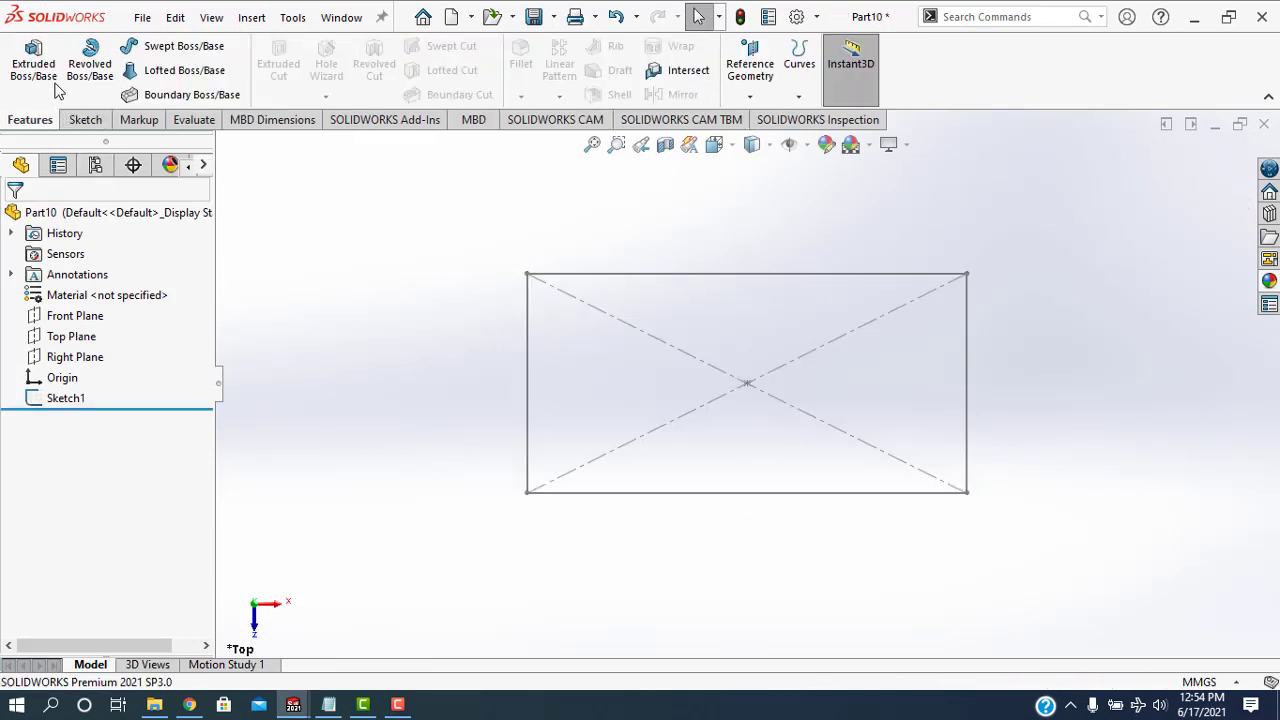
pyautogui.click(33, 63)
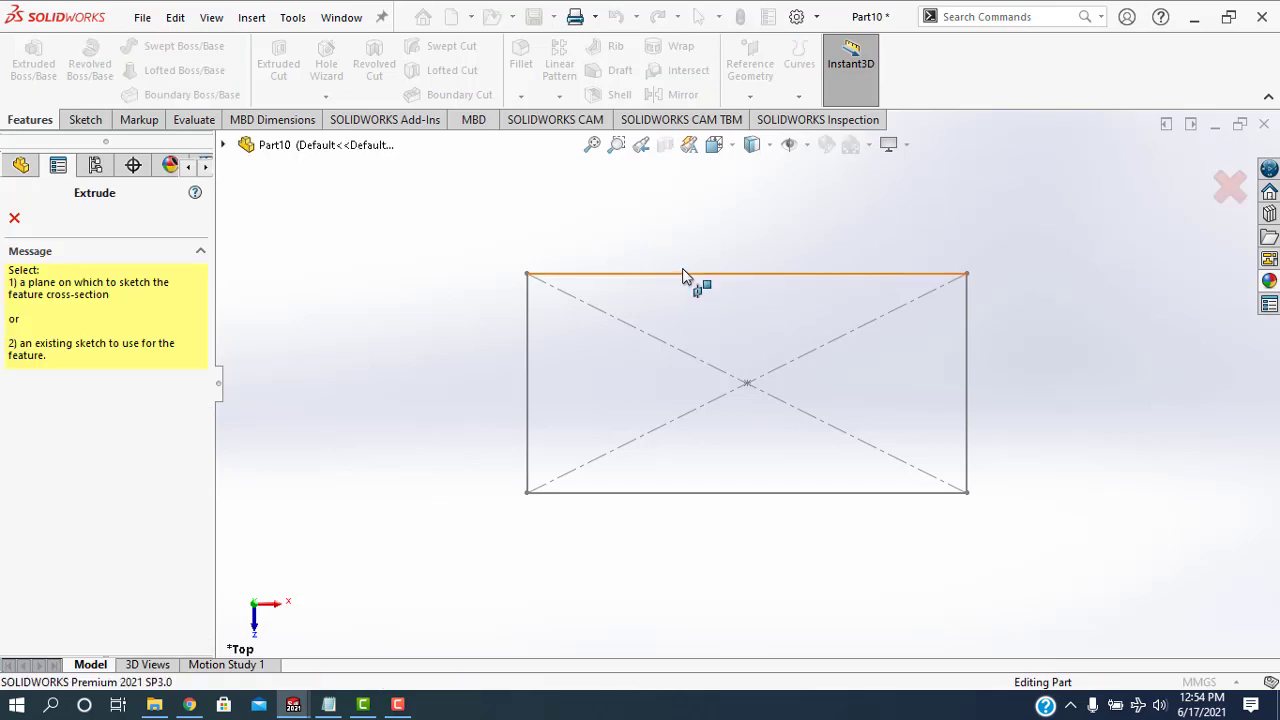
pyautogui.click(680, 274)
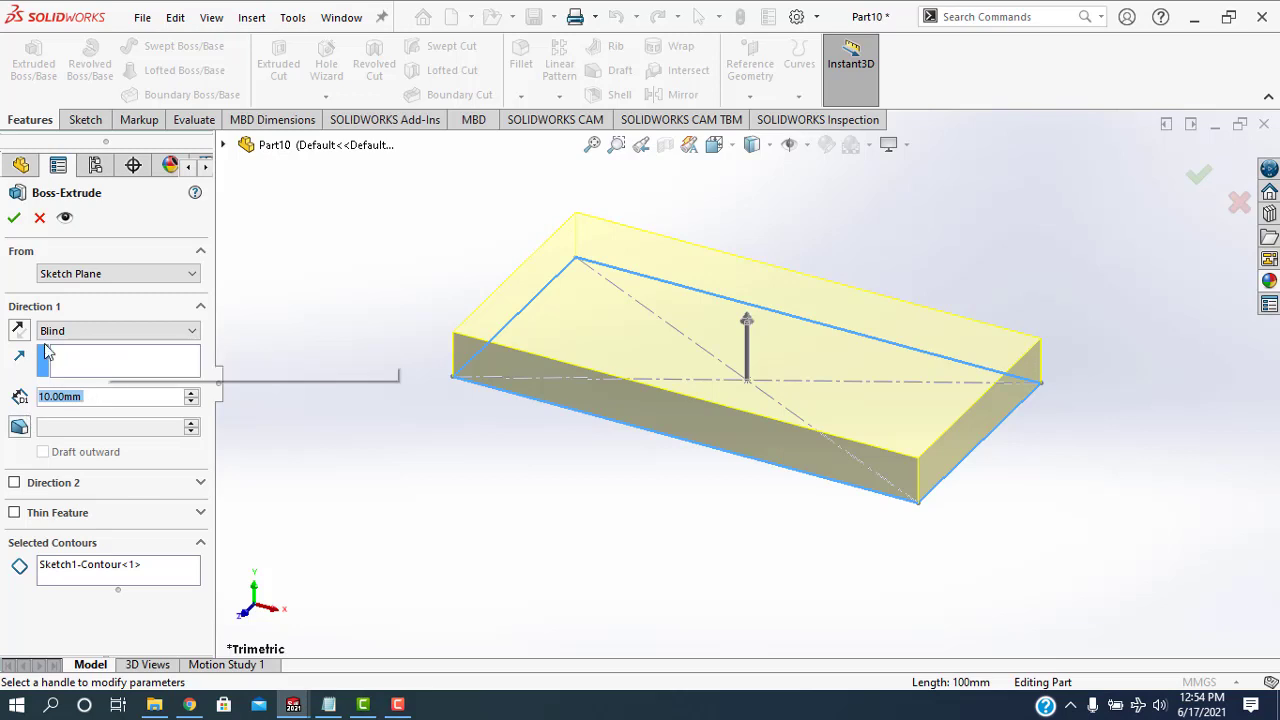
pyautogui.click(10, 215)
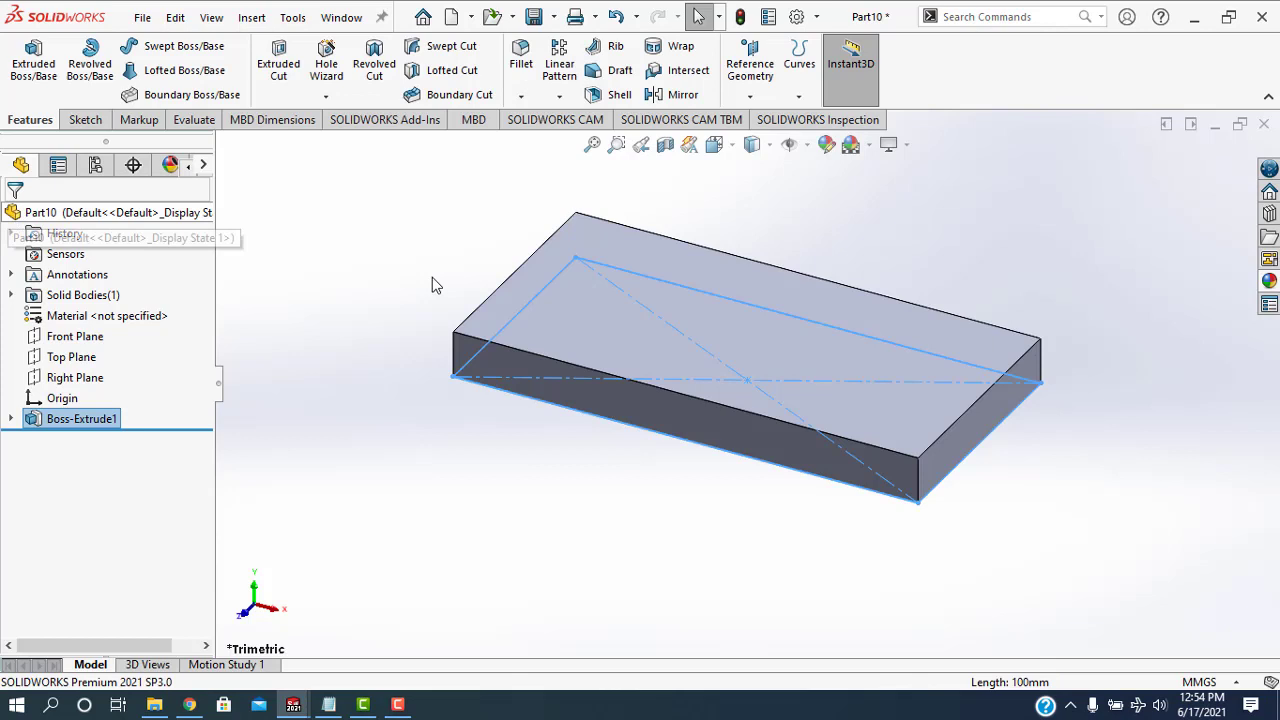
pyautogui.click(527, 478)
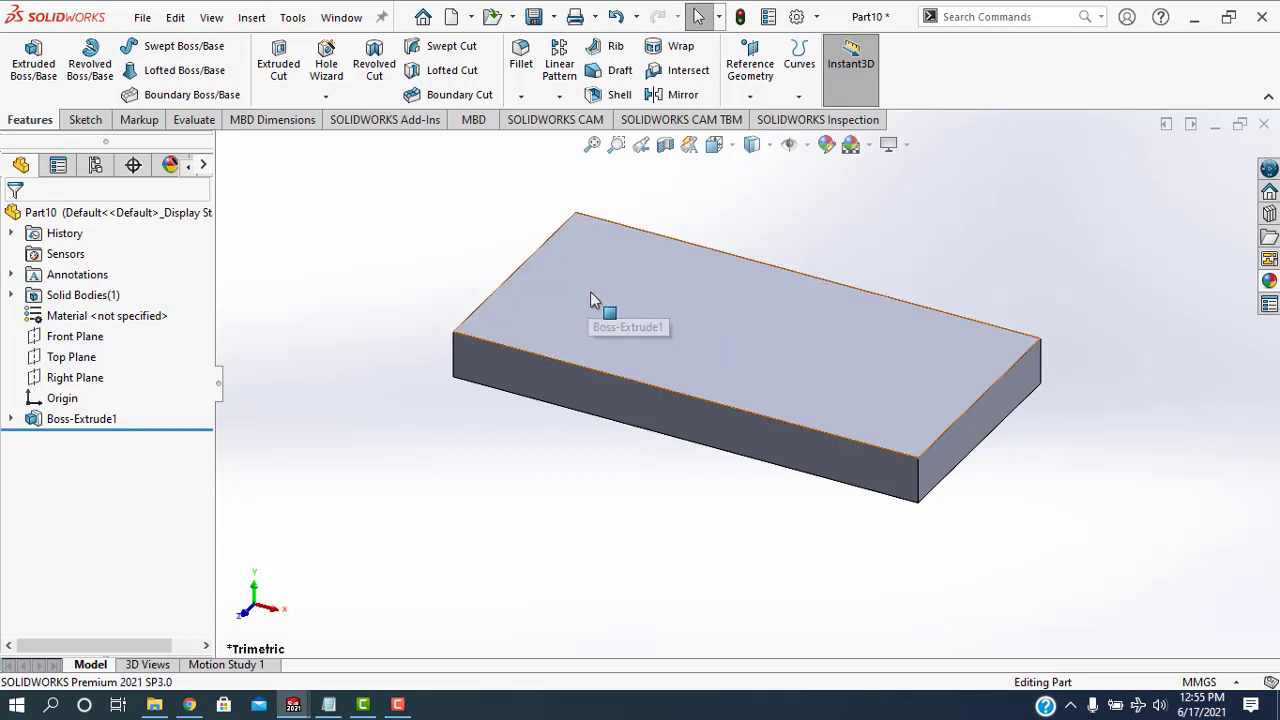
# Step: Sketch a 100 mm horizontal line on the block's top face between the midpoints of its two short edges, and exit the sketch
pyautogui.click(617, 277)
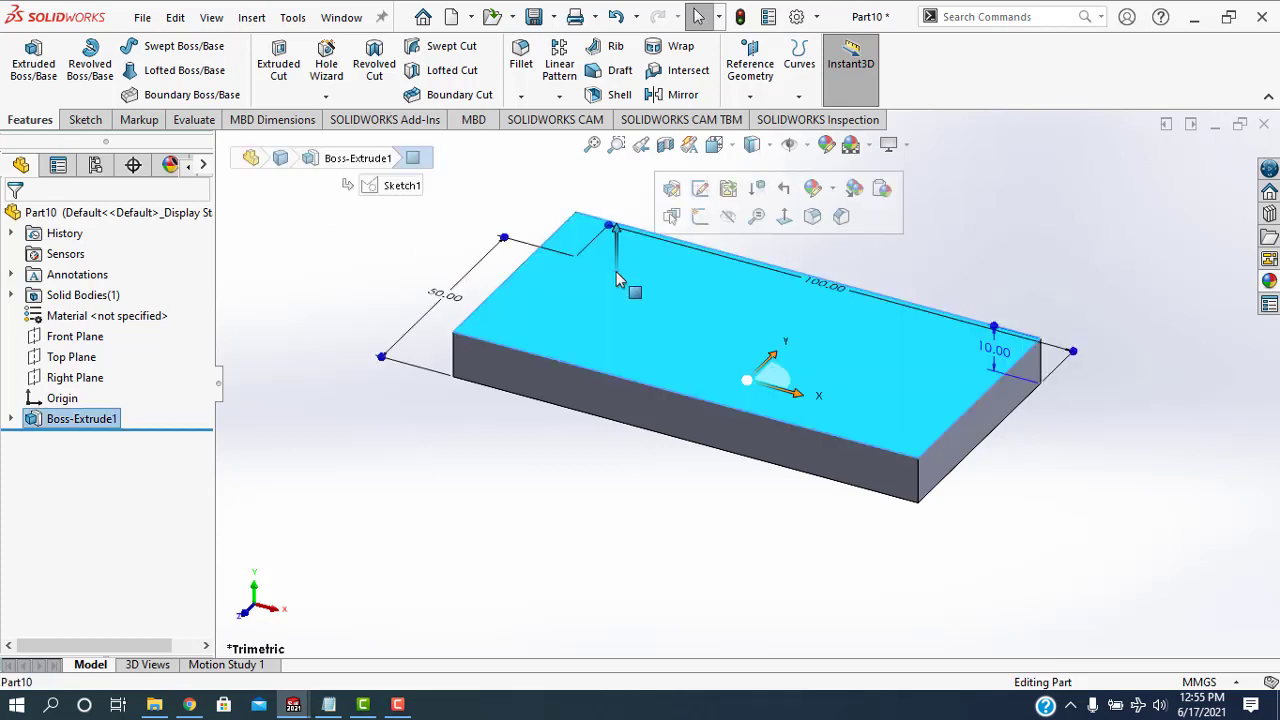
pyautogui.click(86, 120)
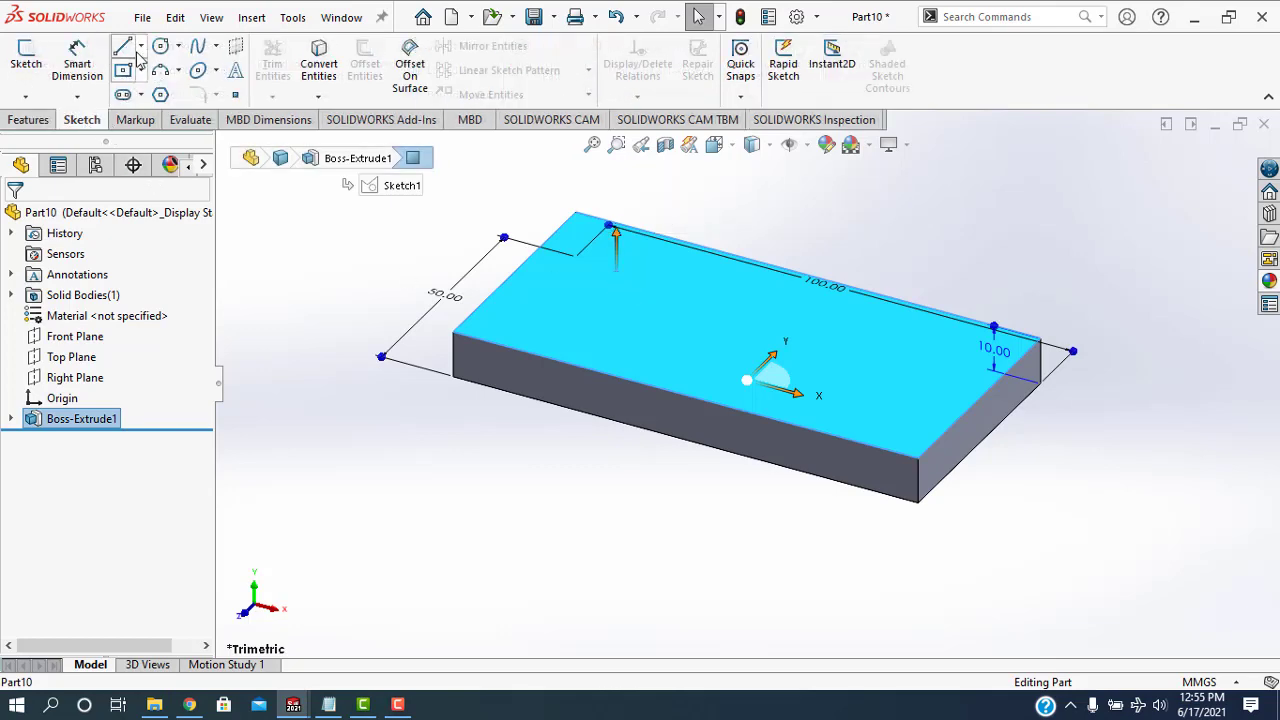
pyautogui.click(123, 48)
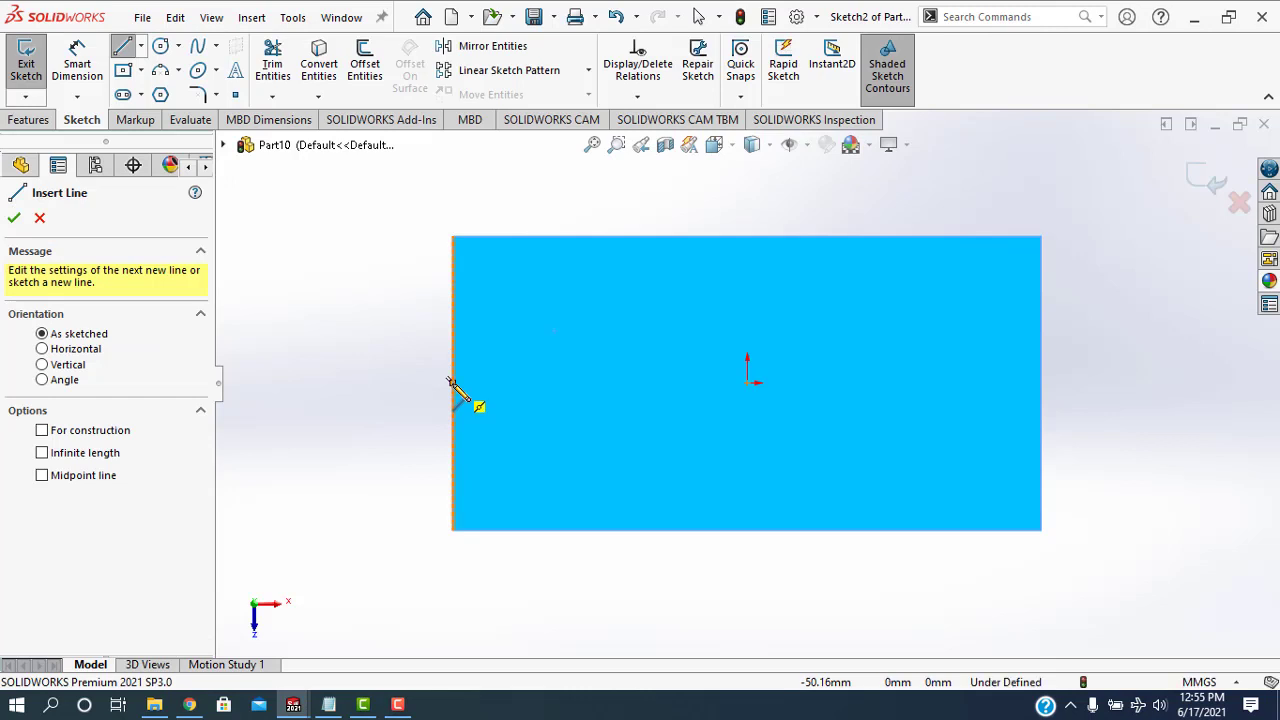
pyautogui.click(452, 383)
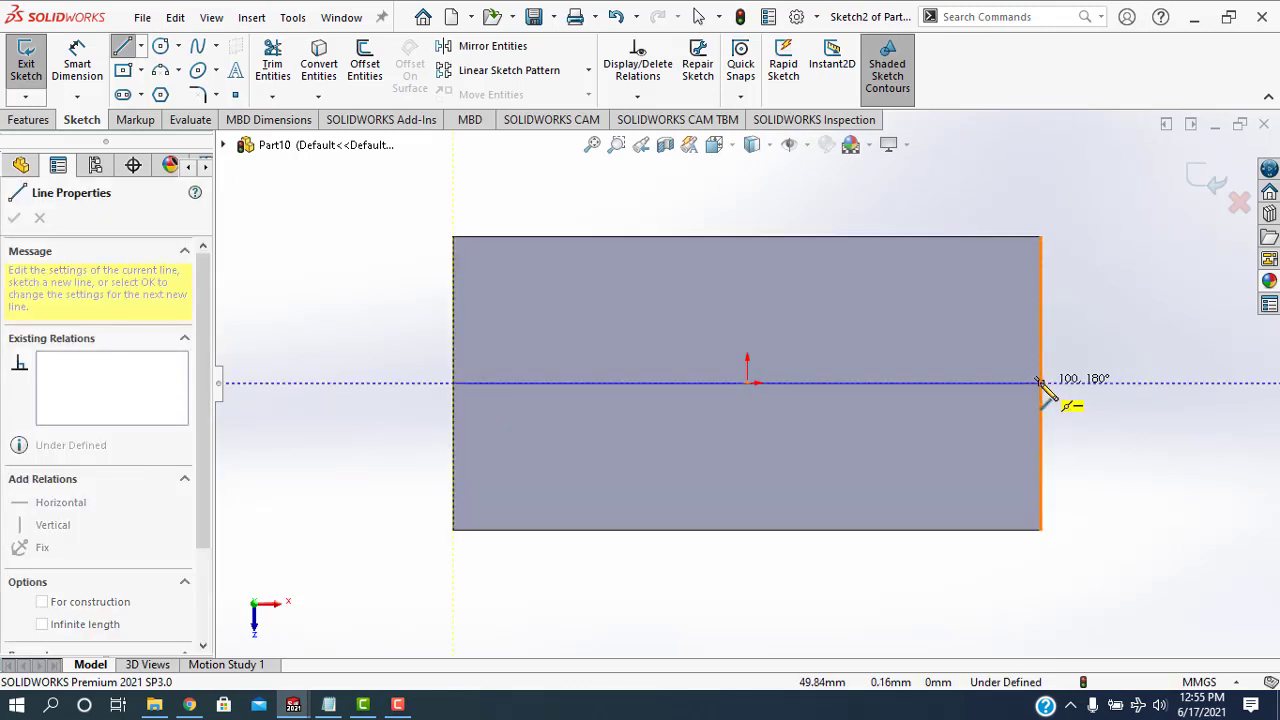
pyautogui.click(1040, 383)
pyautogui.rightClick(1048, 342)
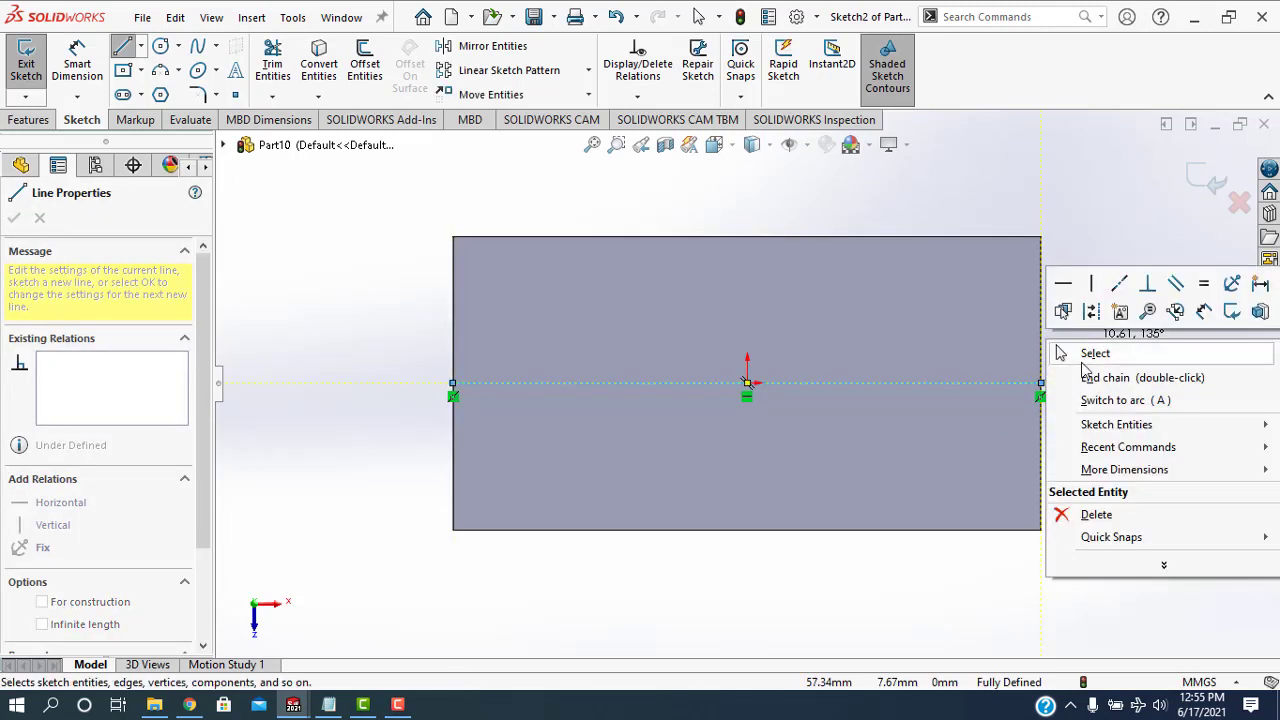
pyautogui.click(1092, 354)
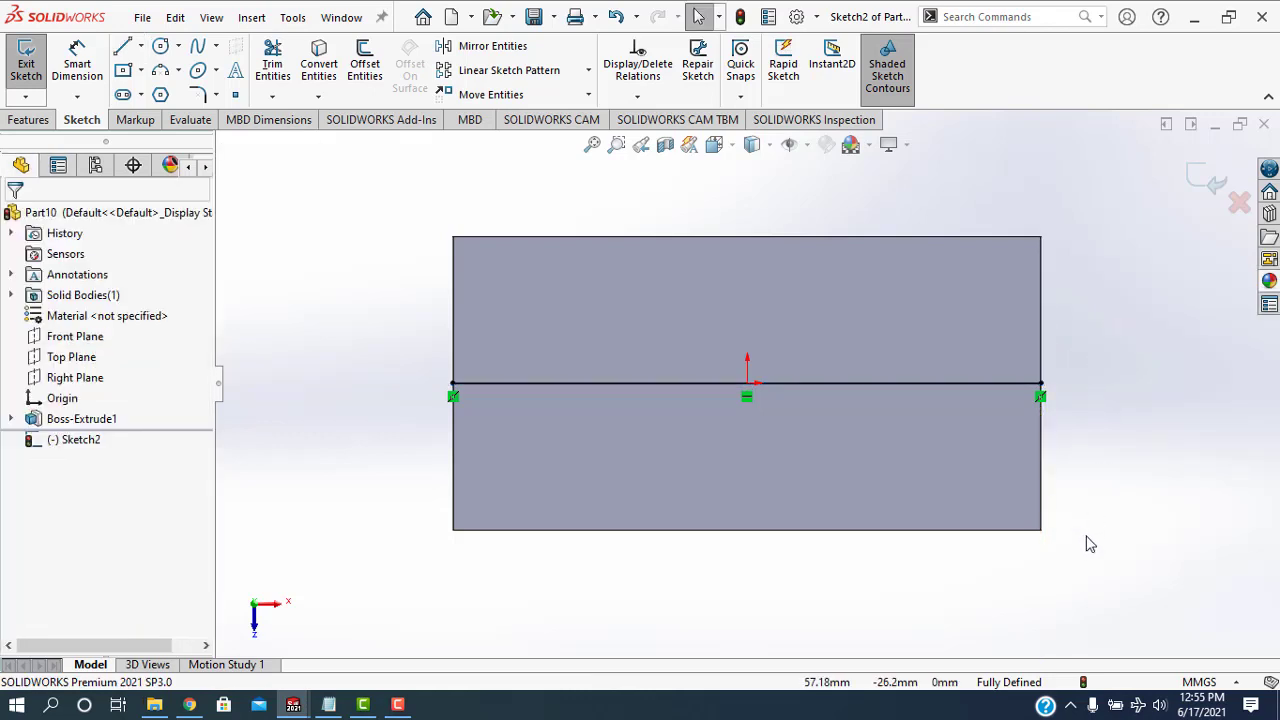
pyautogui.click(1199, 175)
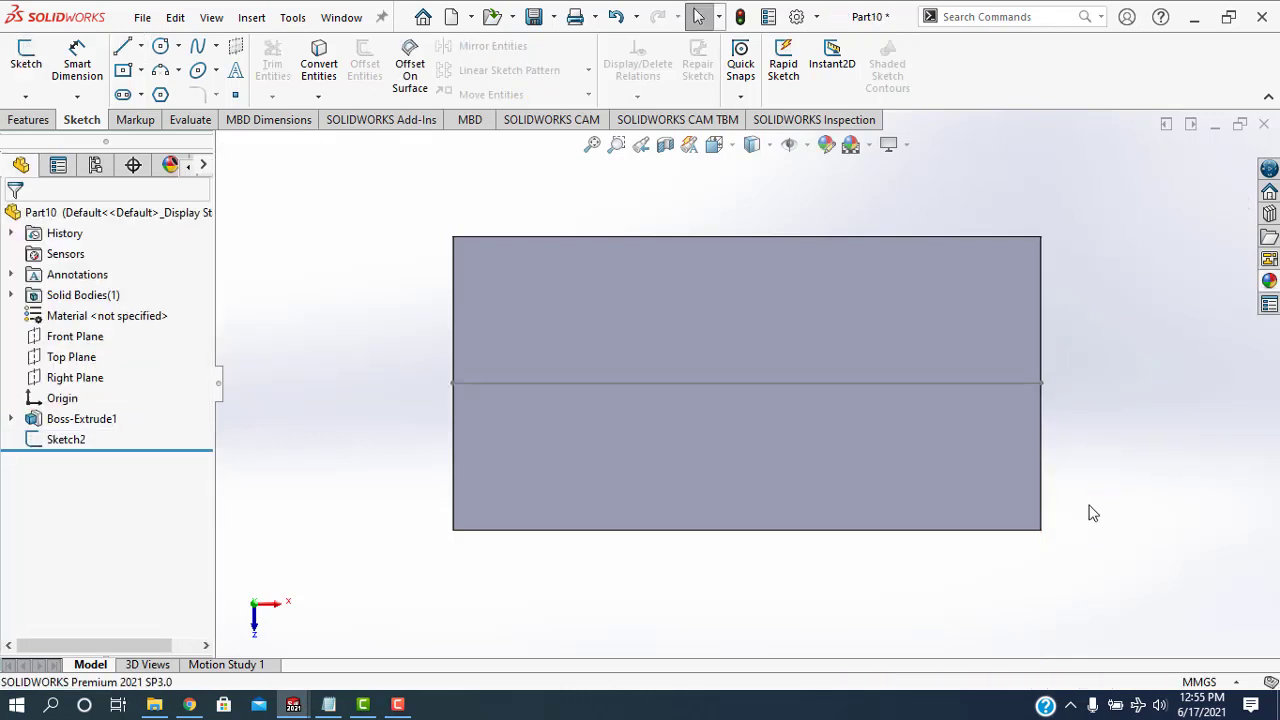
pyautogui.moveTo(1092, 513); pyautogui.dragTo(938, 485, button='middle')
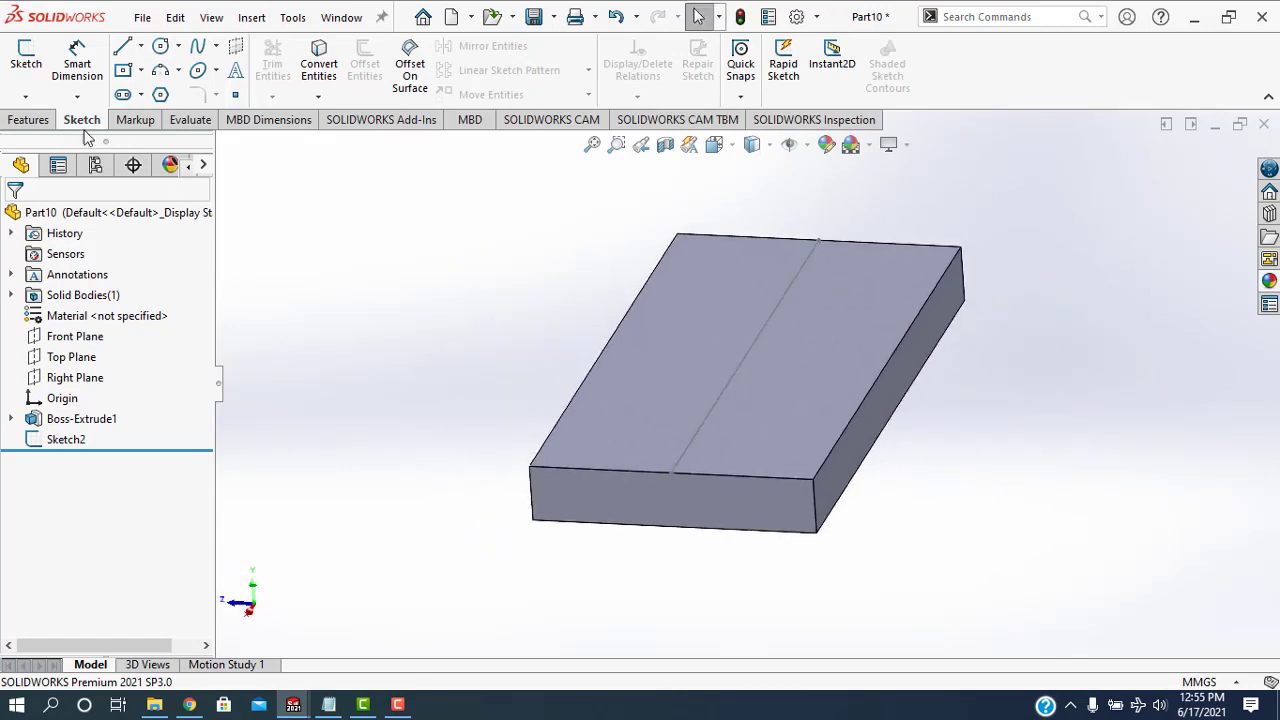
# Step: Sketch a circle of about 2.8 mm radius on the block's front end face, centred on the midpoint of its top edge
pyautogui.click(665, 505)
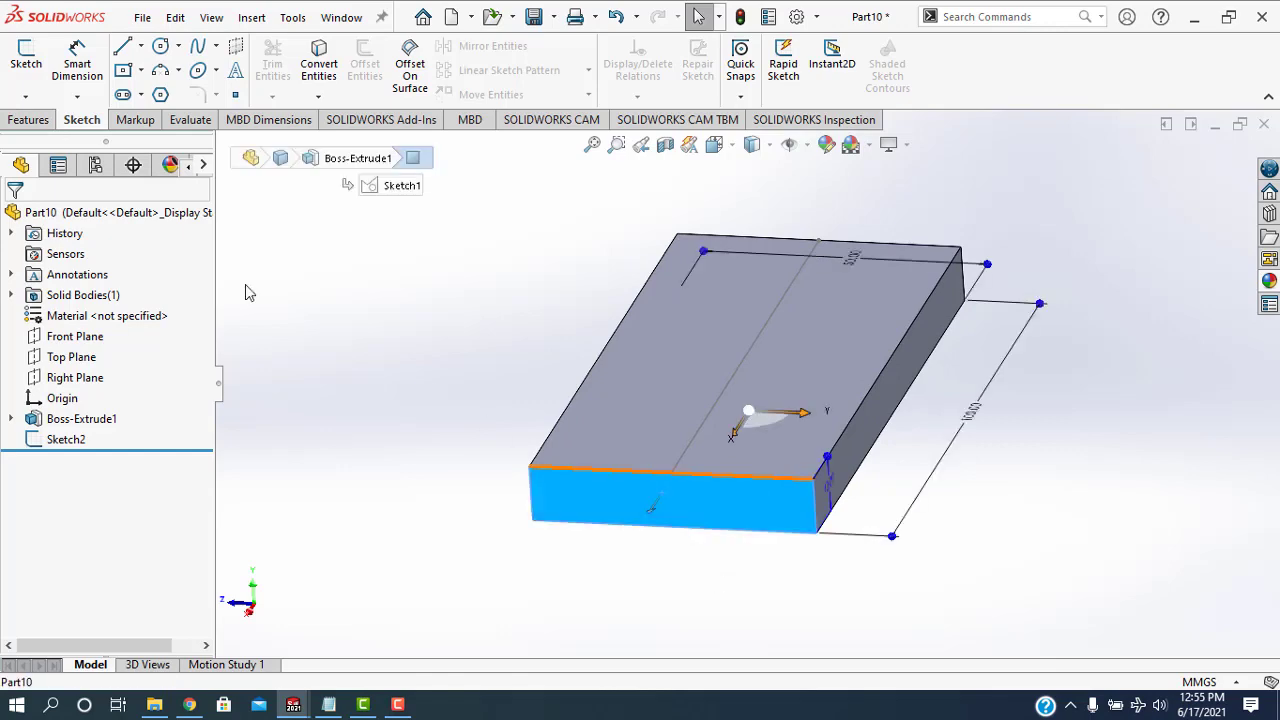
pyautogui.click(42, 122)
pyautogui.click(85, 120)
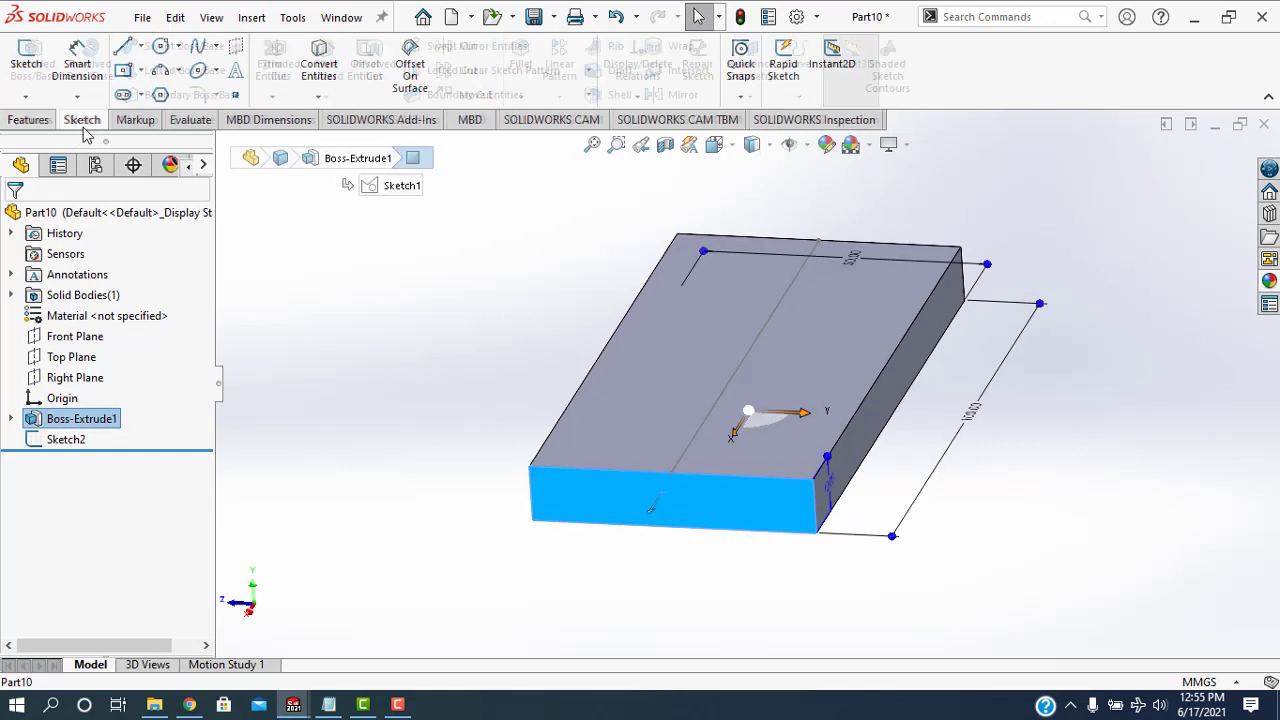
pyautogui.click(160, 46)
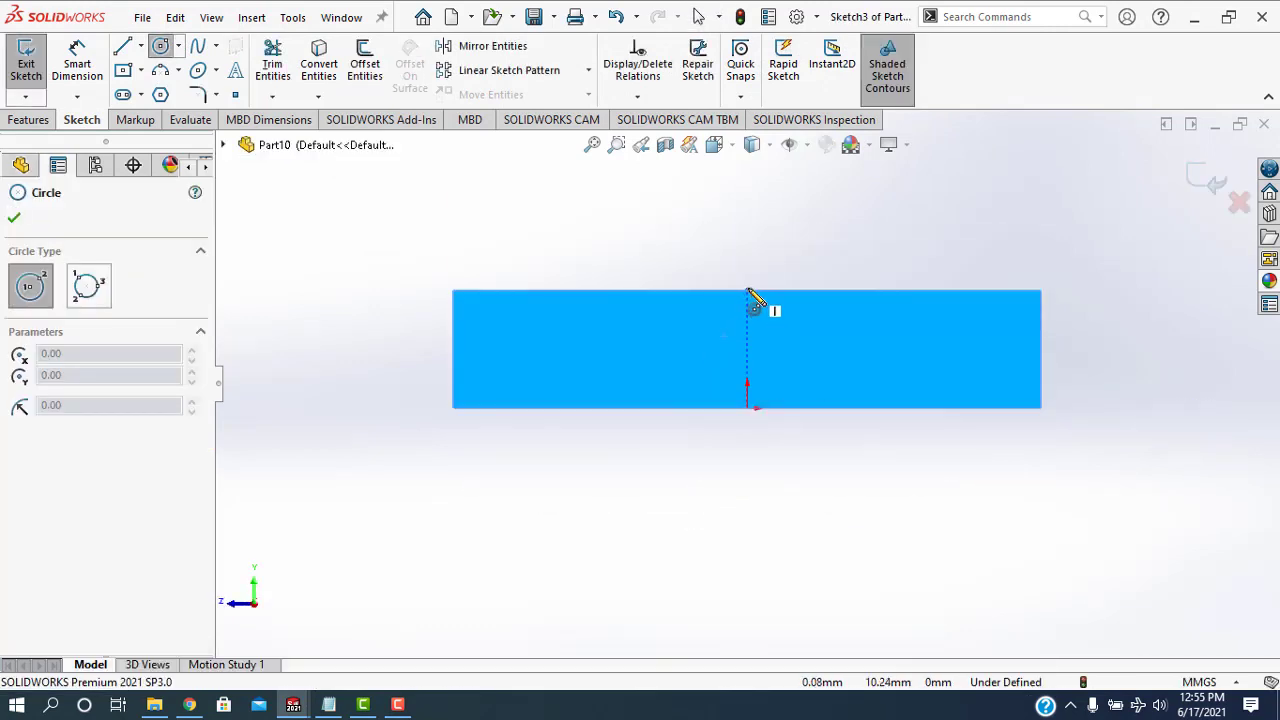
pyautogui.click(747, 291)
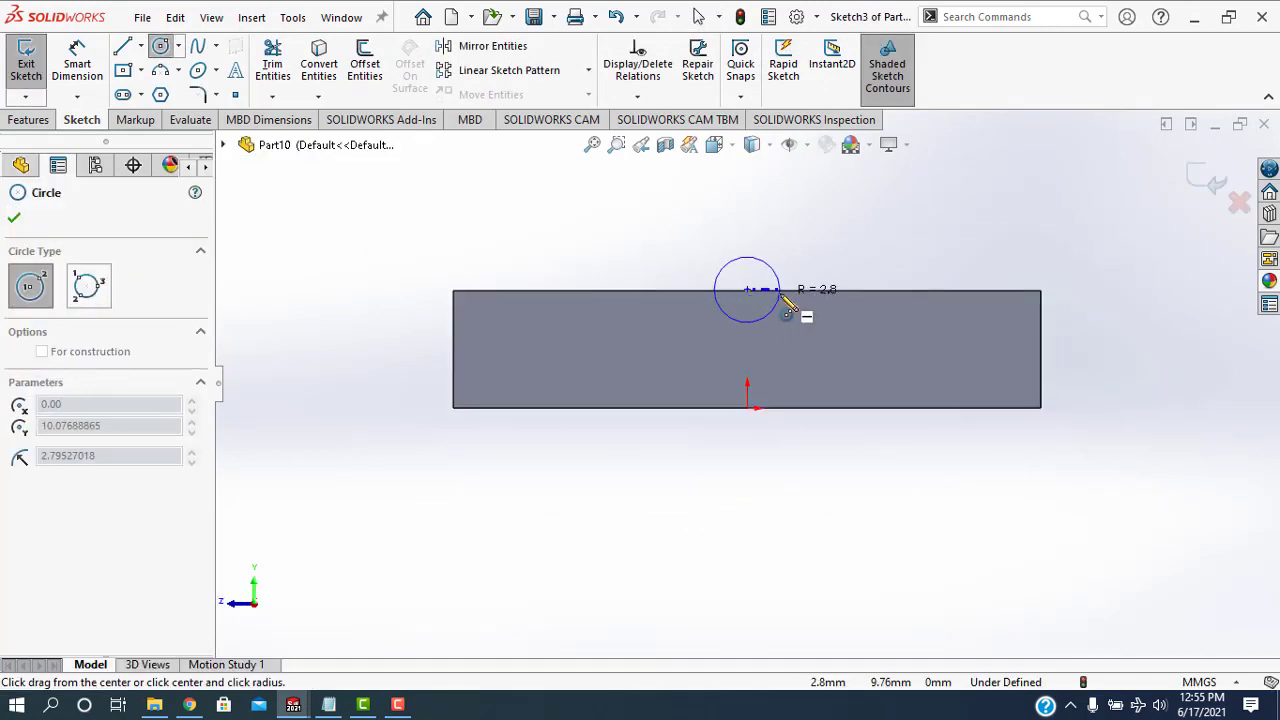
pyautogui.click(789, 308)
pyautogui.press('Escape')
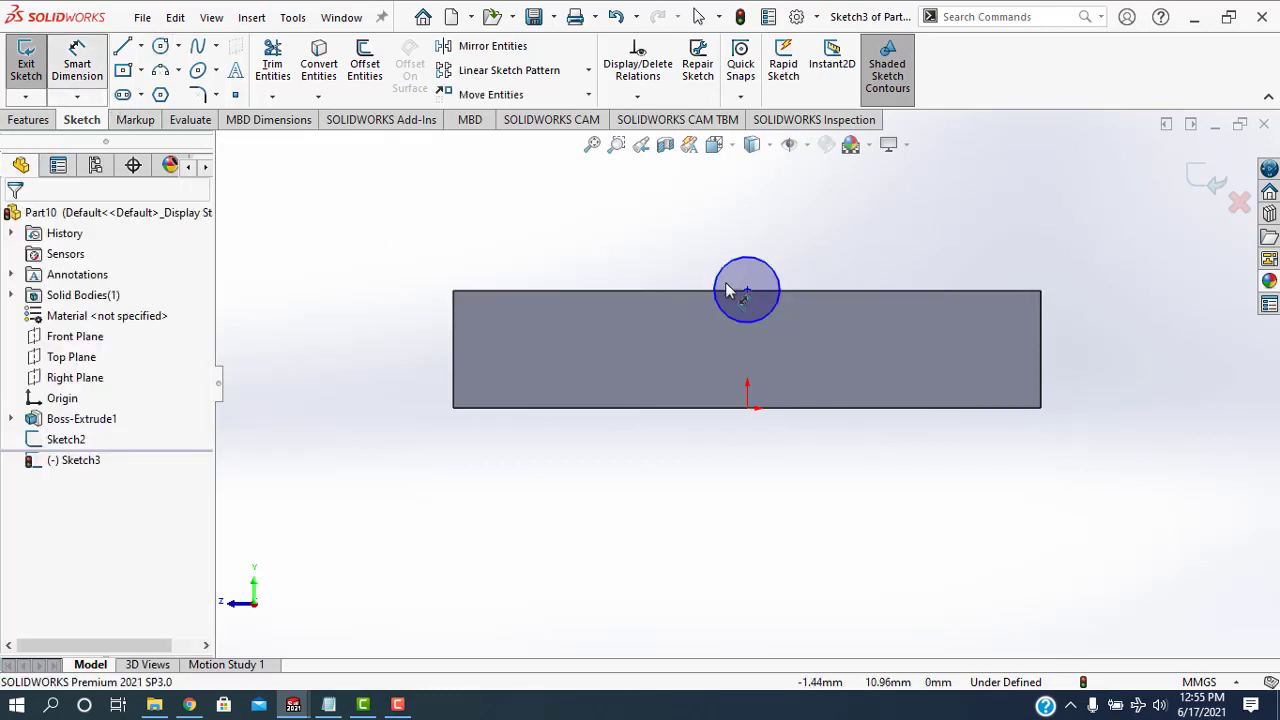
# Step: Dimension the circle's diameter to 5 mm and finish the dimensioning
pyautogui.click(728, 291)
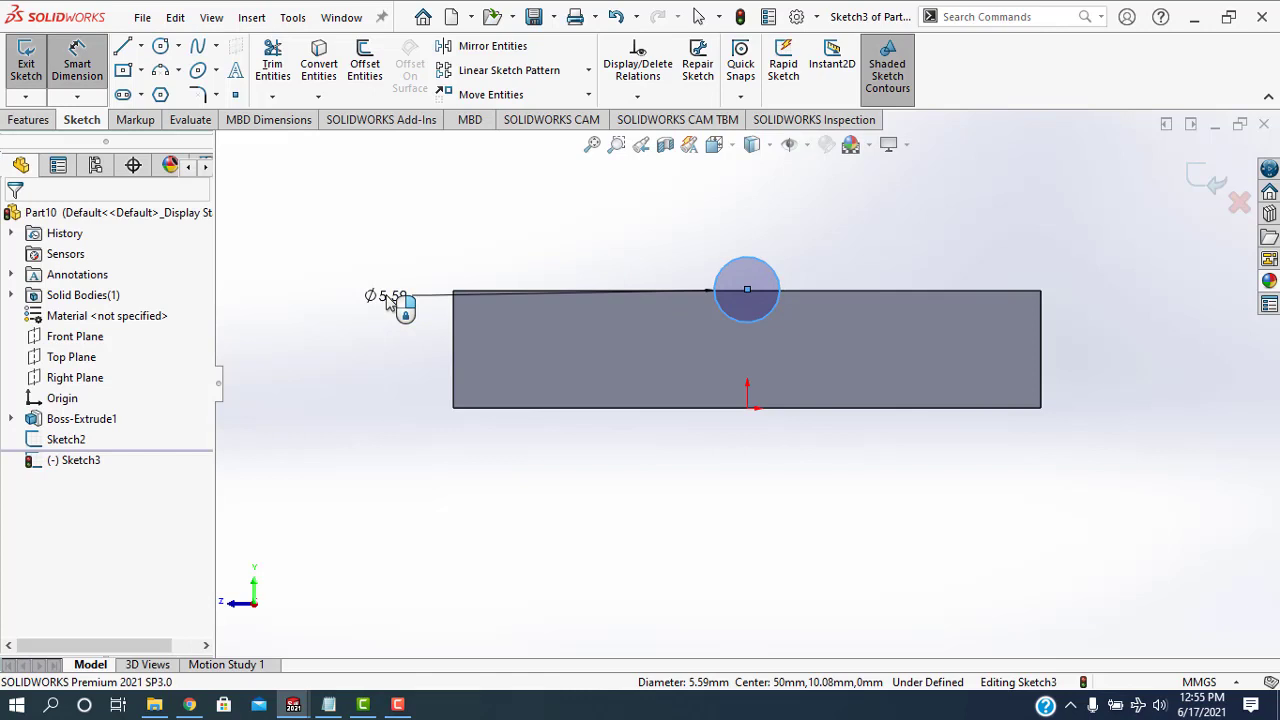
pyautogui.click(388, 302)
pyautogui.write('5')
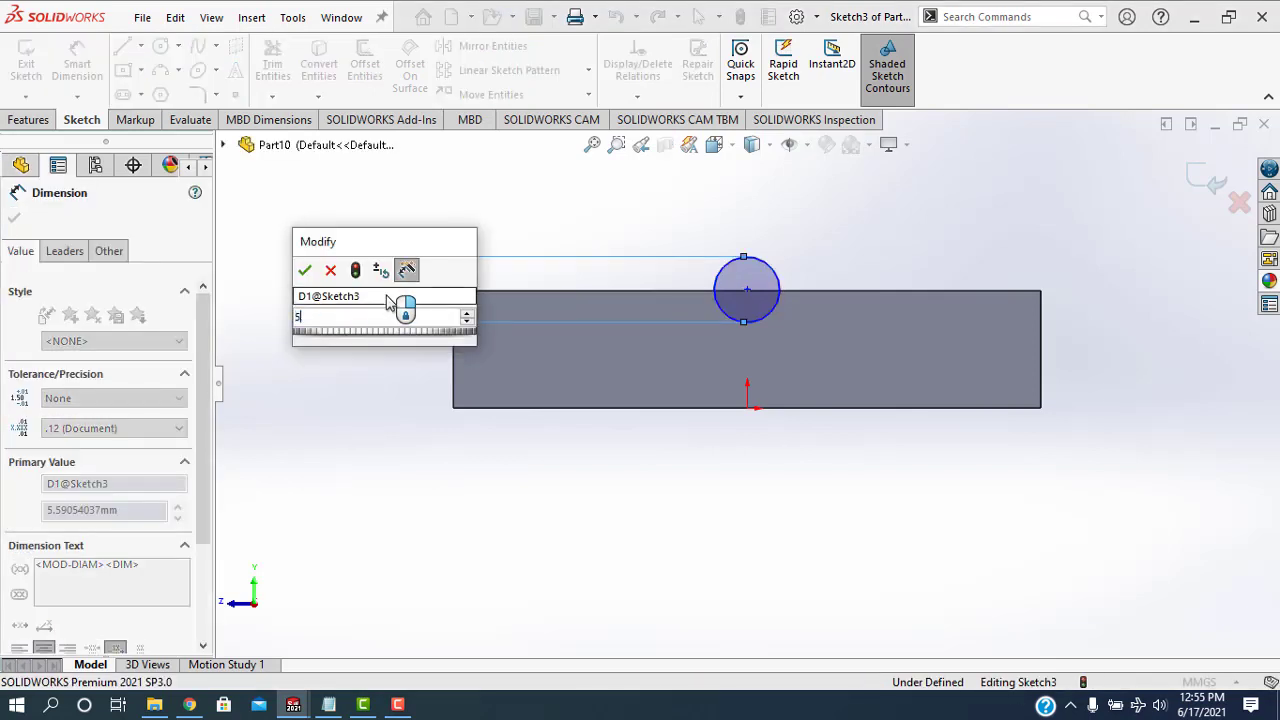
pyautogui.press('Return')
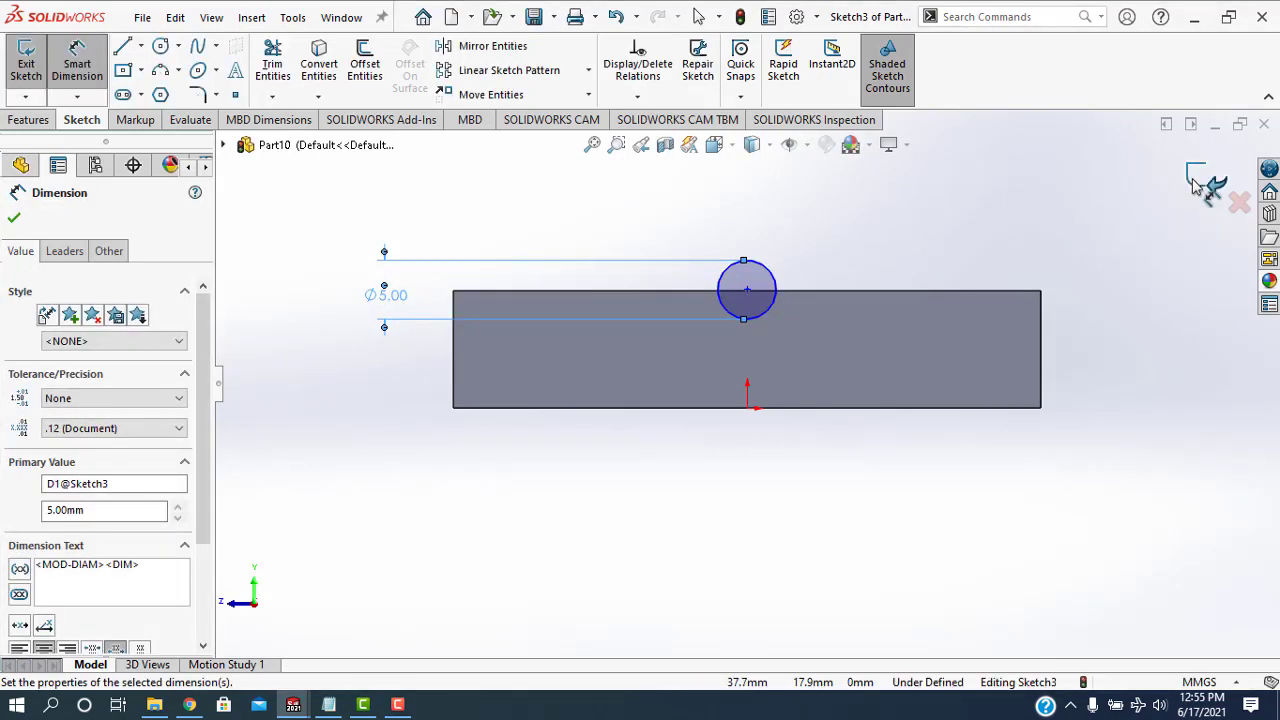
pyautogui.press('Escape')
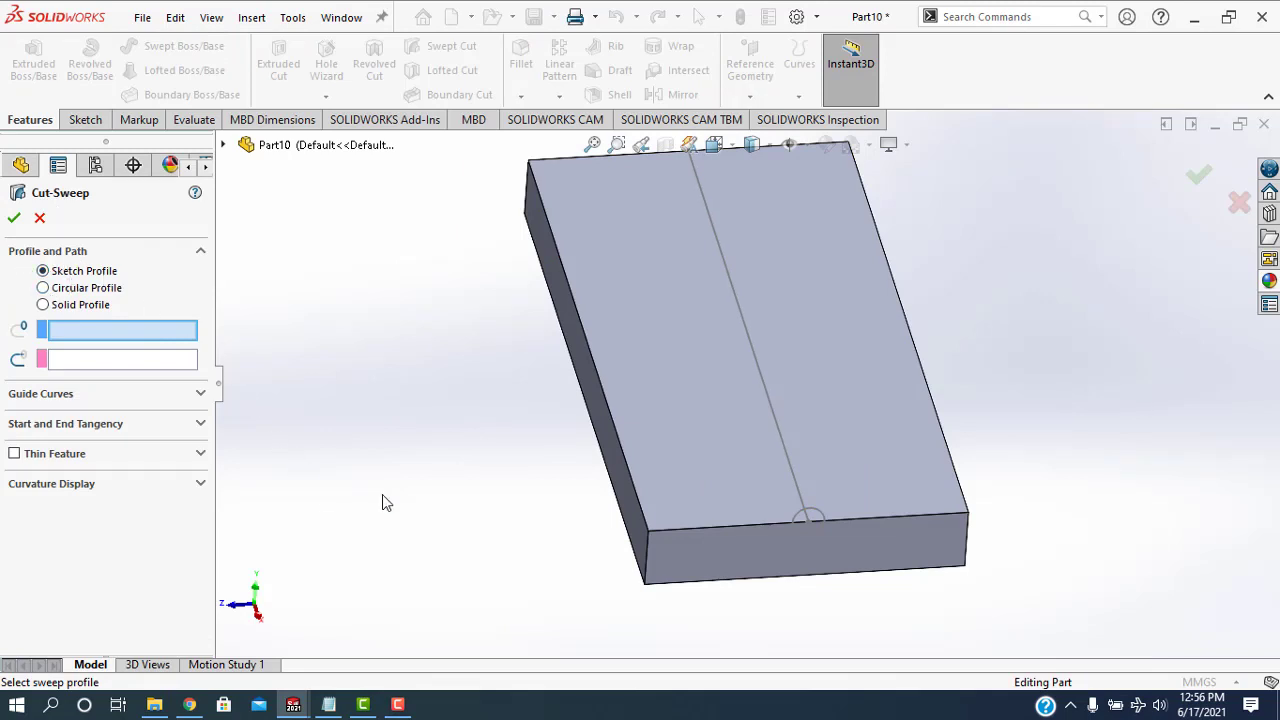
# Step: Create a swept cut using the circle sketch as profile and the top face's centreline as path
pyautogui.moveTo(382, 495); pyautogui.dragTo(383, 446, button='middle')
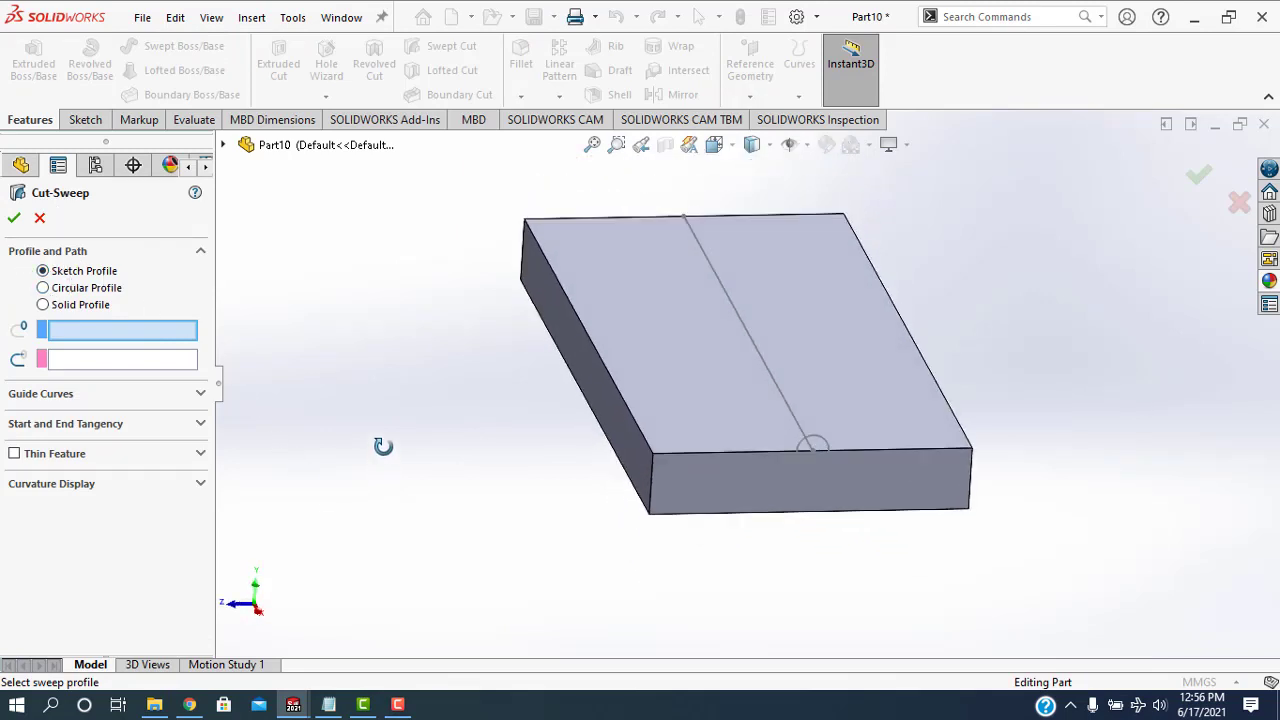
pyautogui.click(828, 435)
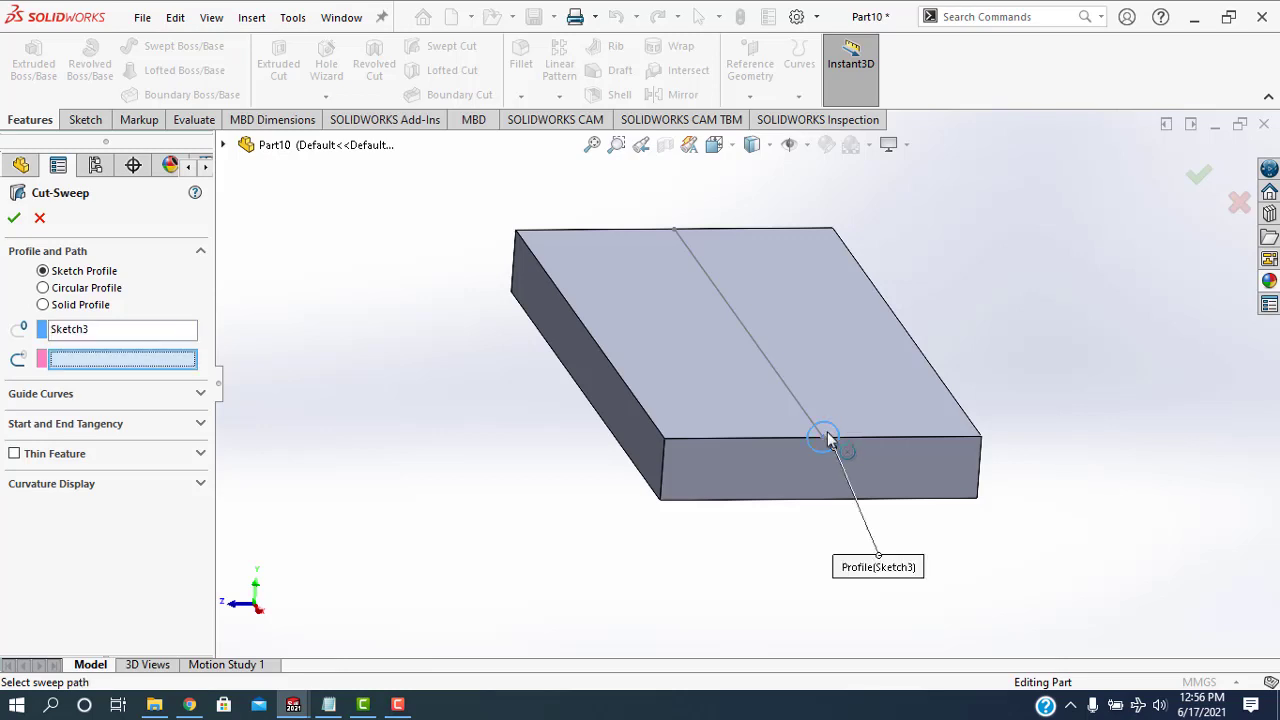
pyautogui.click(790, 393)
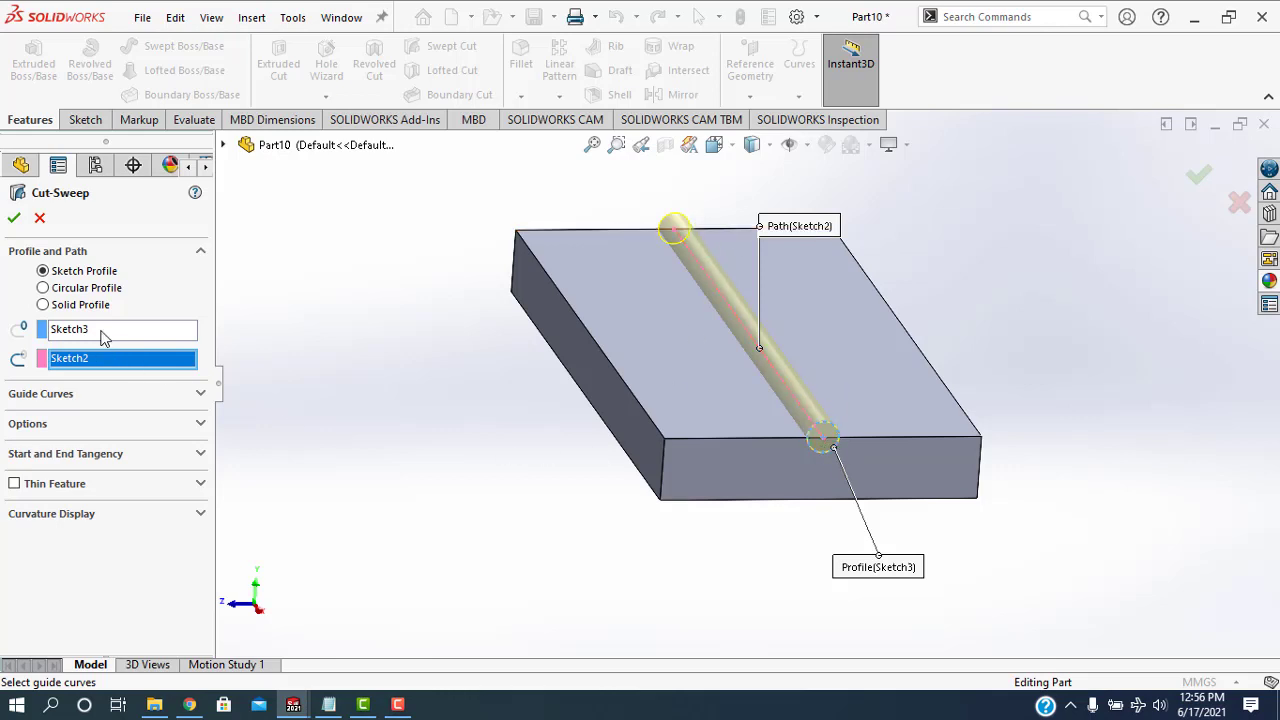
pyautogui.click(14, 219)
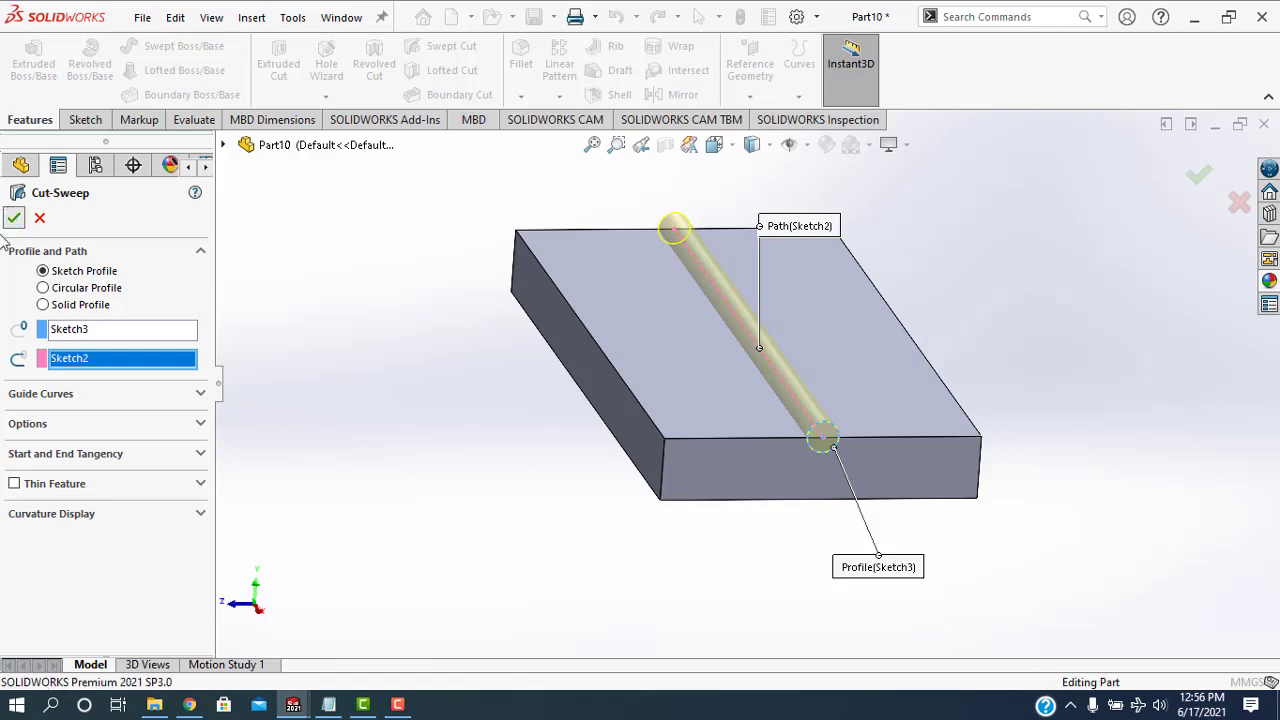
pyautogui.click(1030, 390)
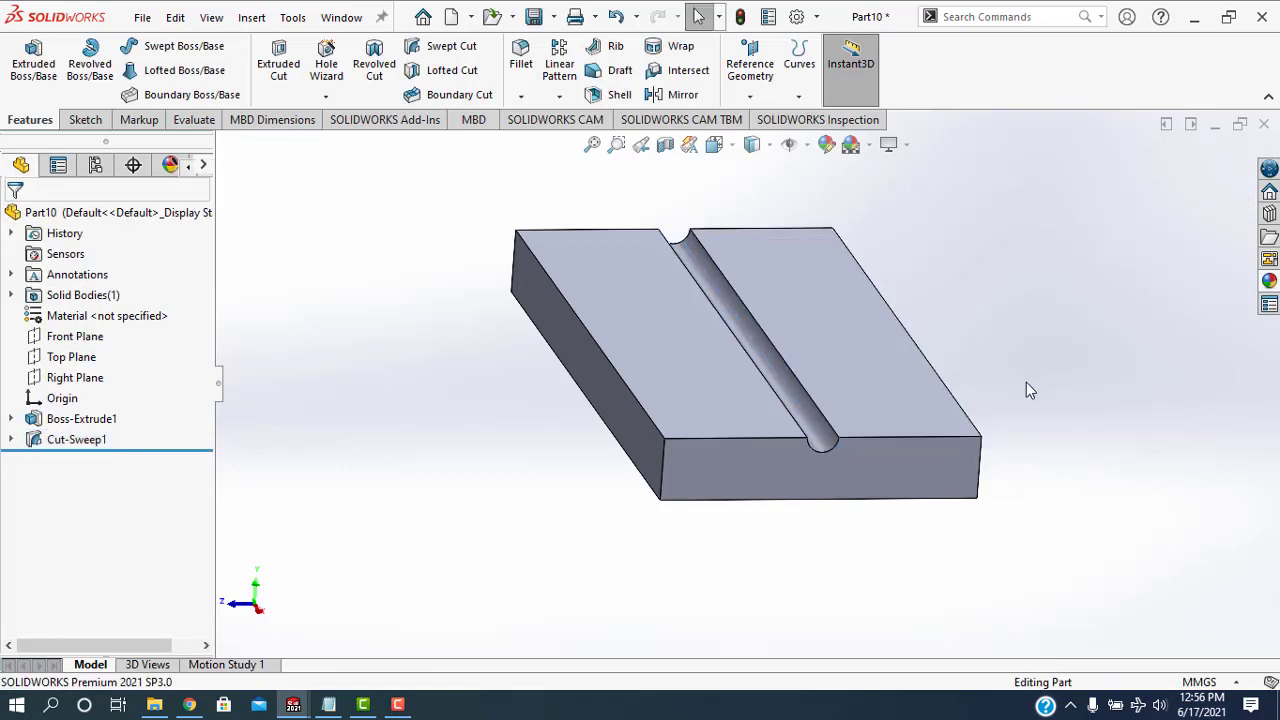
pyautogui.moveTo(1055, 465); pyautogui.dragTo(958, 505, button='middle')
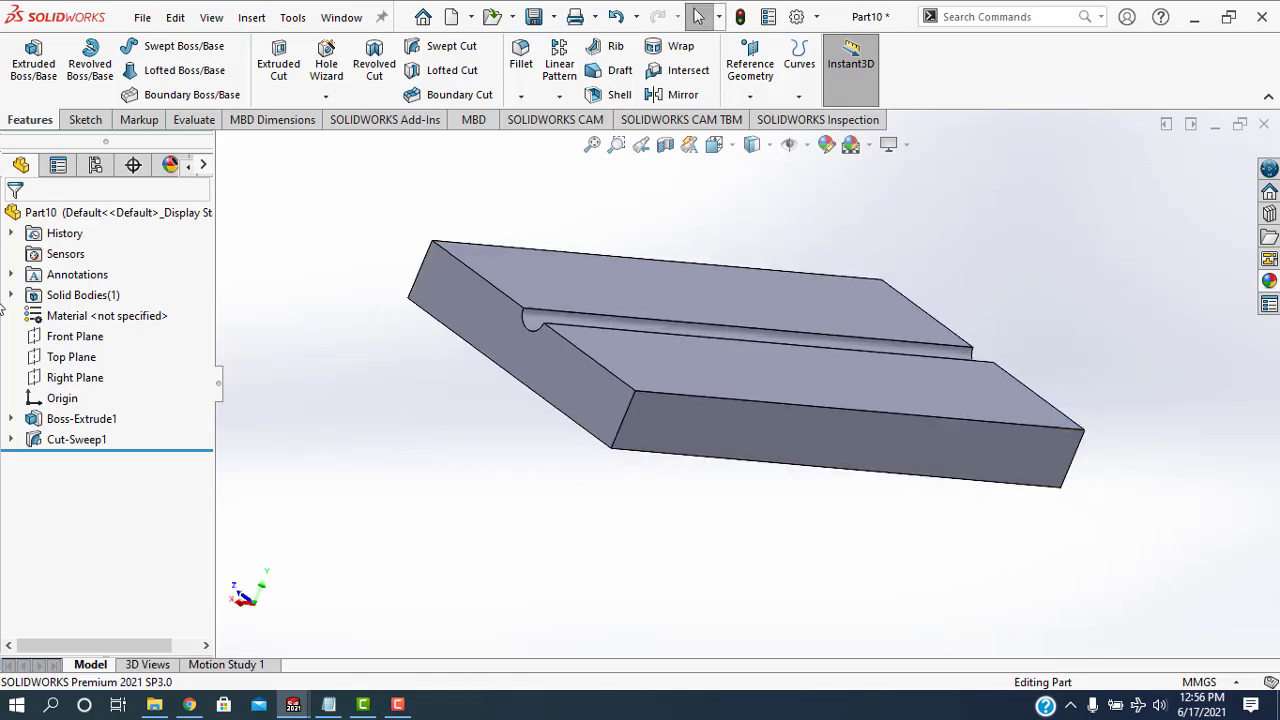
# Step: Reopen the swept cut's circle sketch and draw a centre rectangle from the circle's centre with its corner on the circle
pyautogui.click(62, 442)
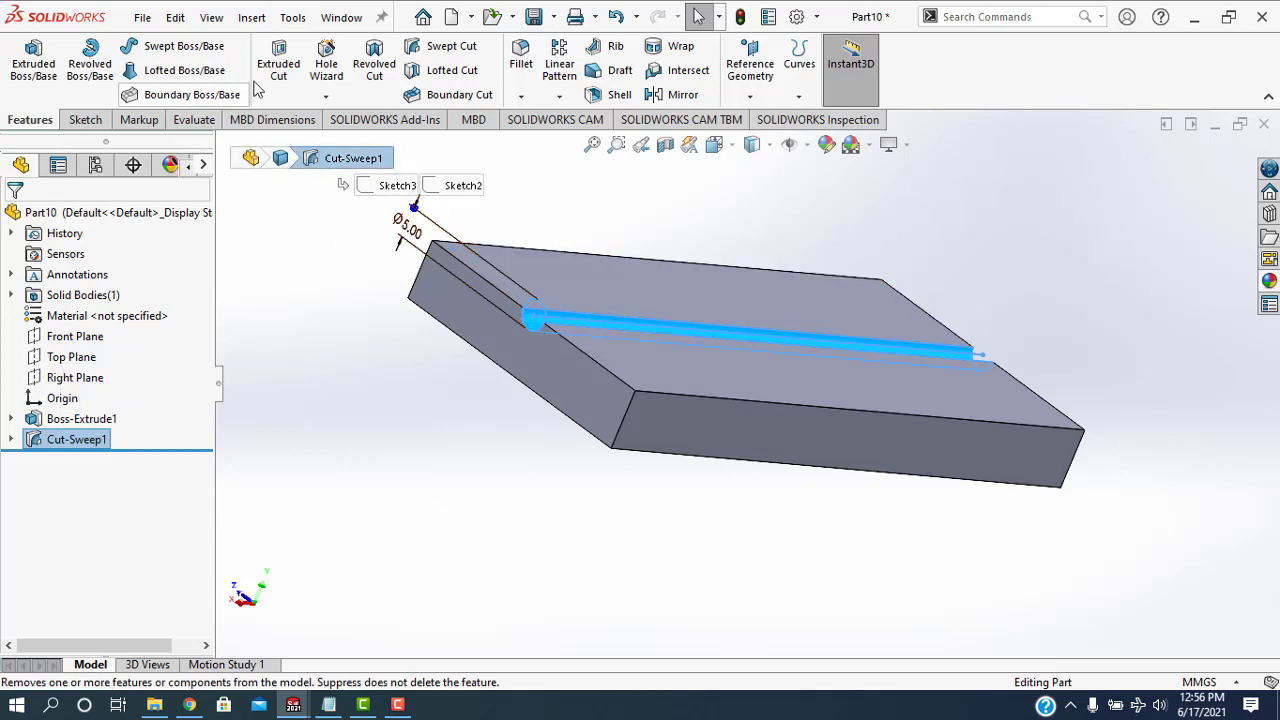
pyautogui.click(86, 120)
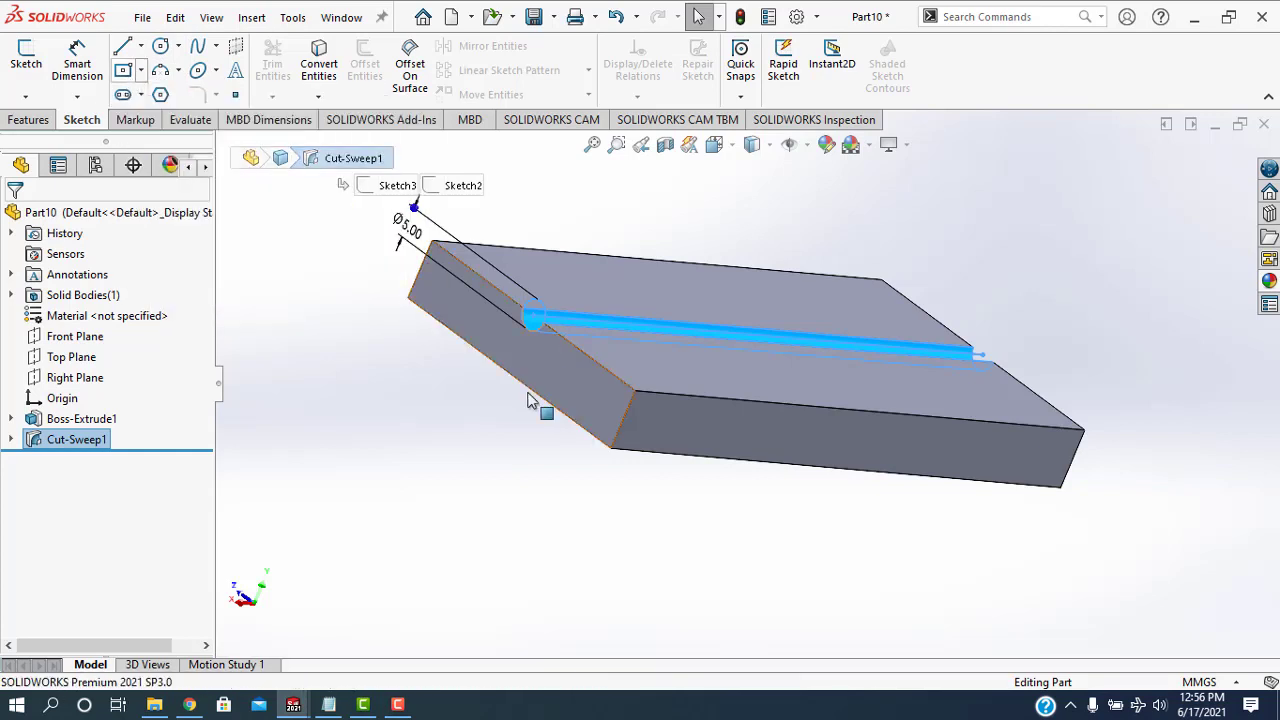
pyautogui.moveTo(506, 425); pyautogui.dragTo(560, 445, button='middle')
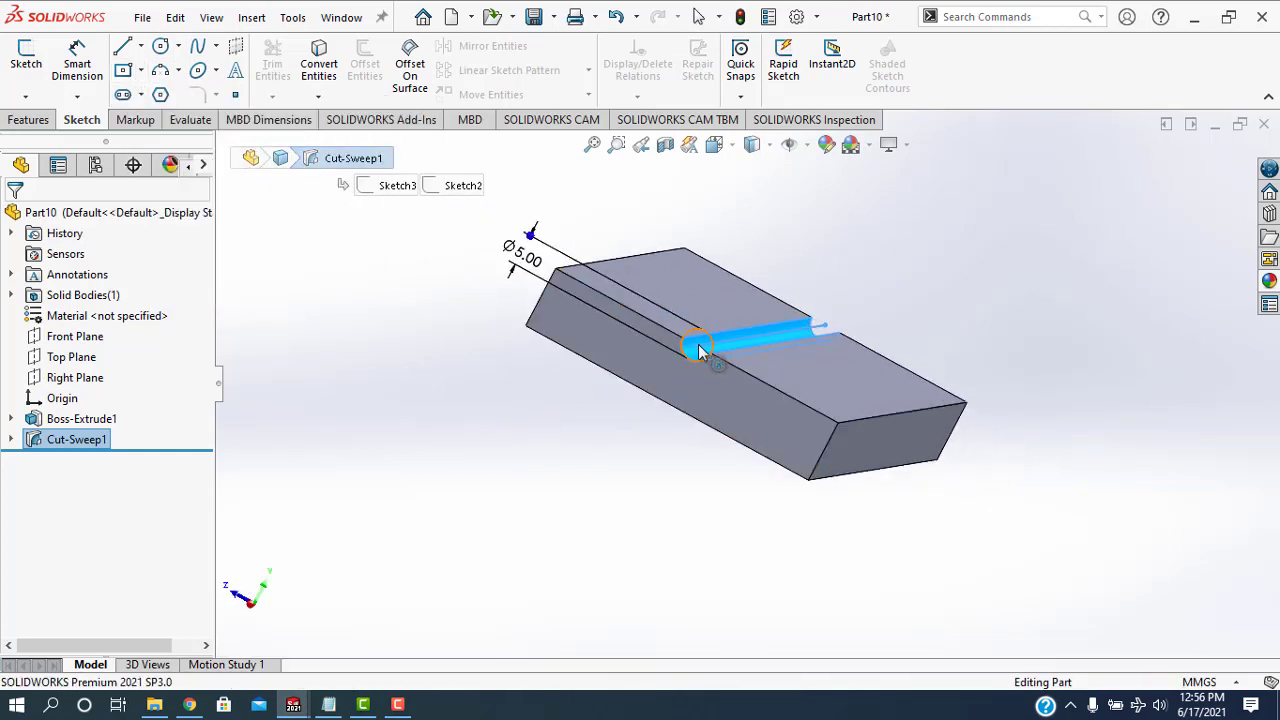
pyautogui.moveTo(425, 430); pyautogui.dragTo(470, 490, button='middle')
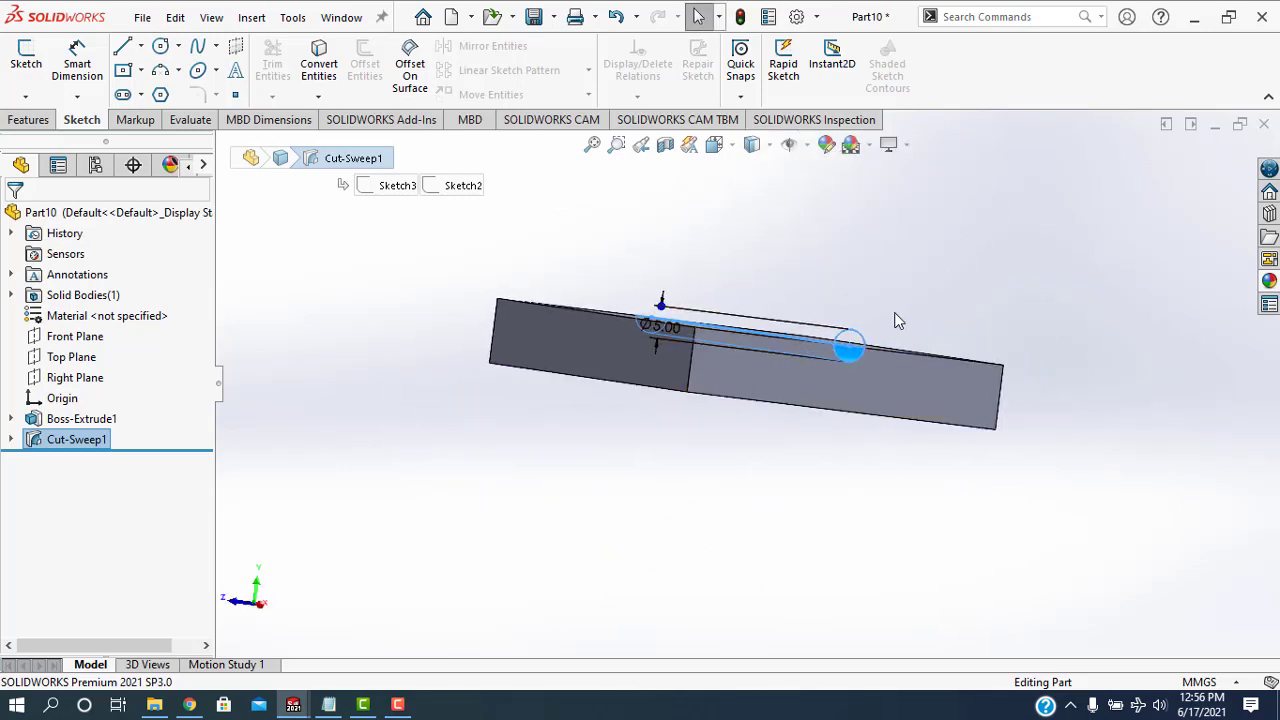
pyautogui.moveTo(880, 312); pyautogui.dragTo(863, 285, button='middle')
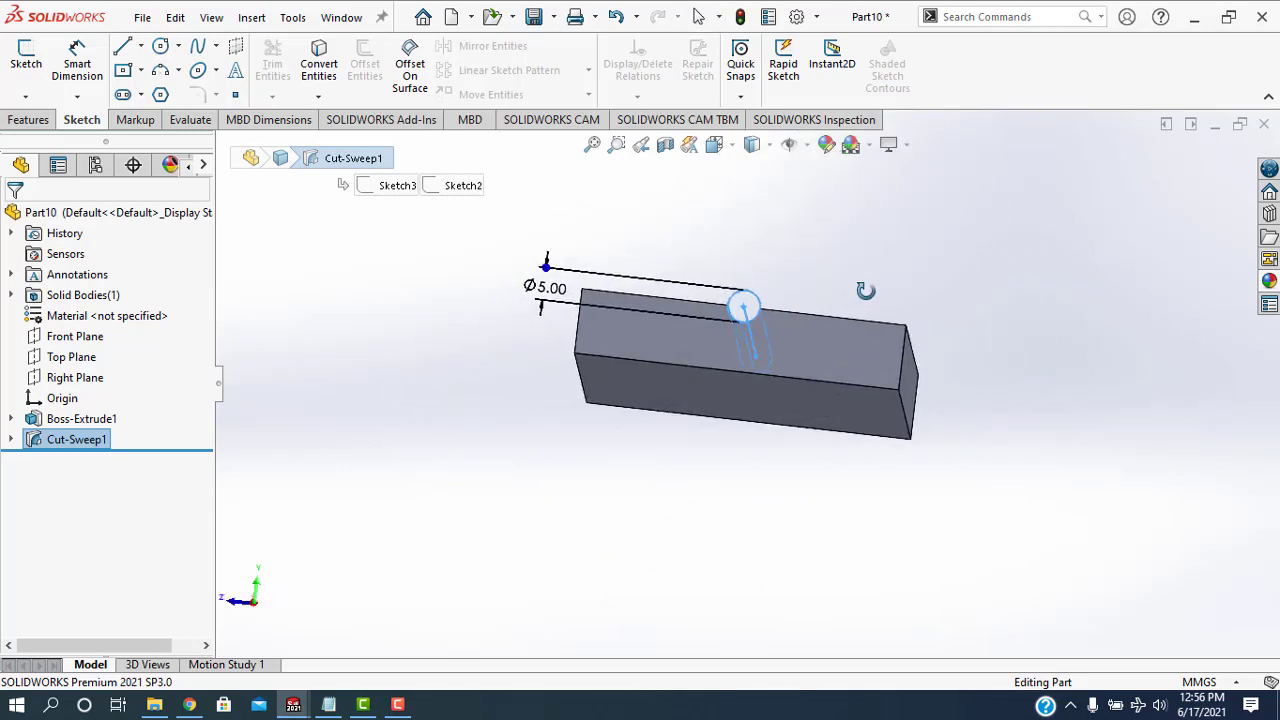
pyautogui.click(123, 71)
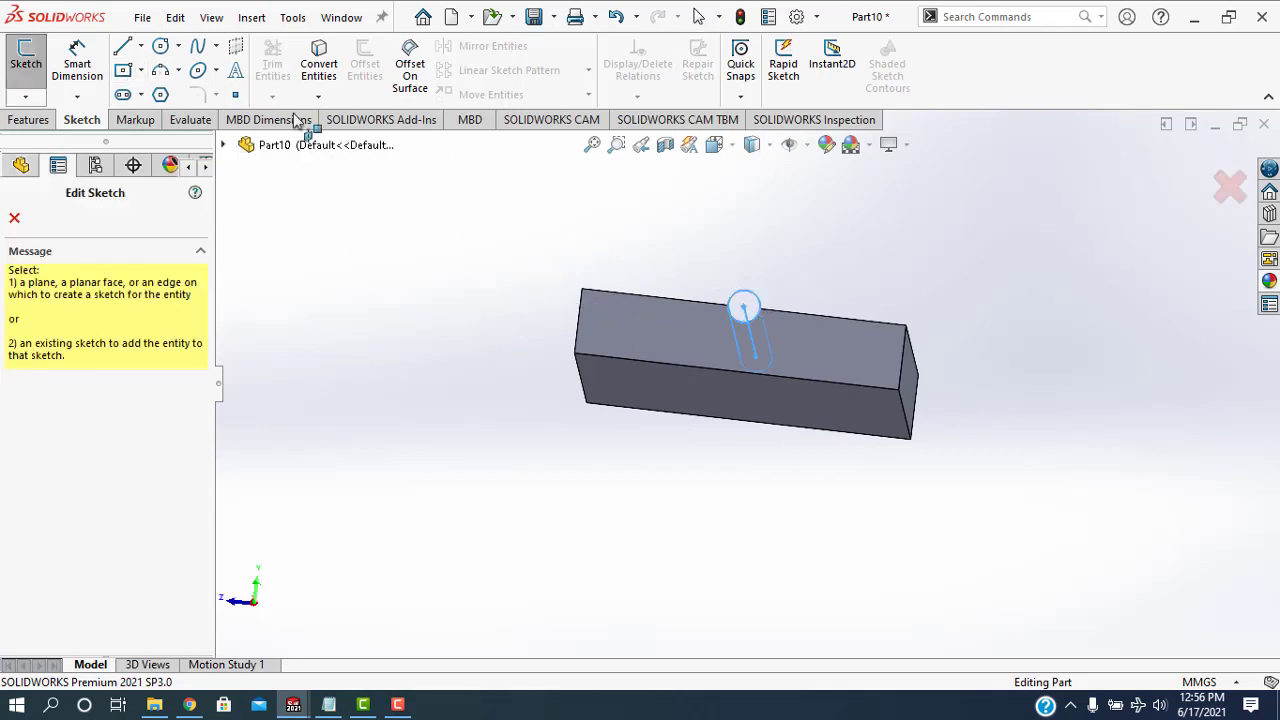
pyautogui.click(743, 310)
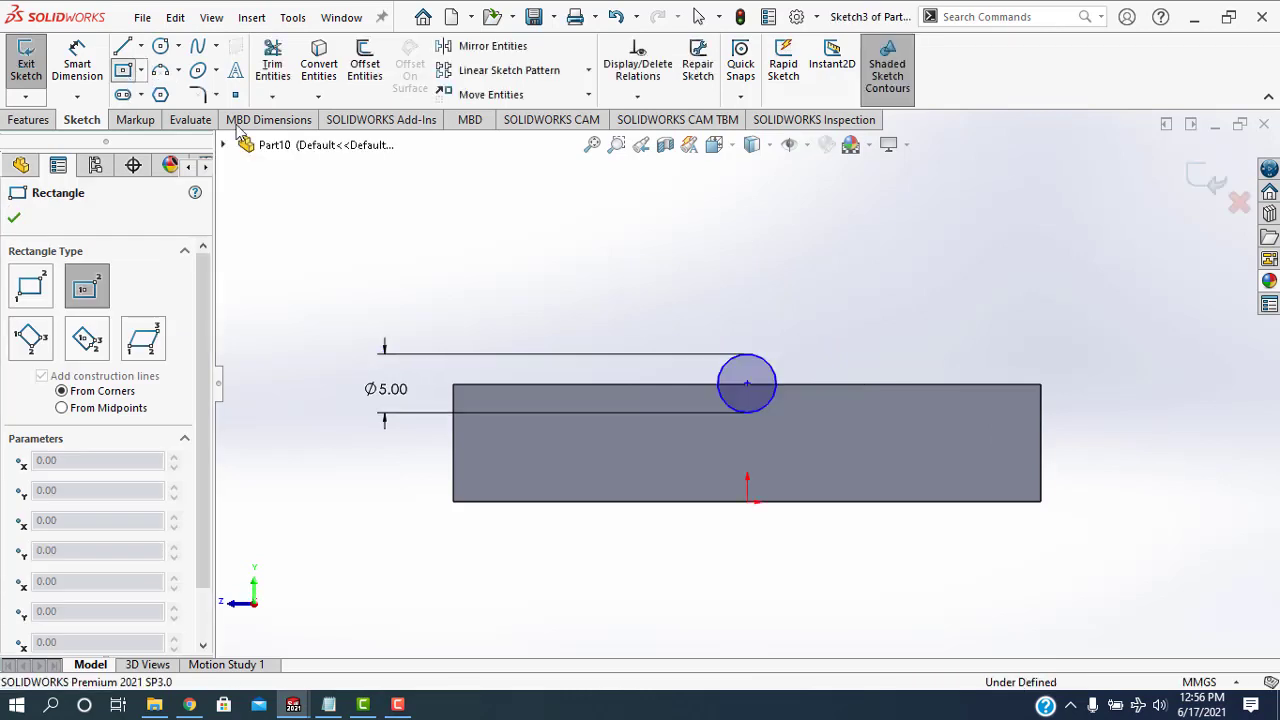
pyautogui.click(747, 385)
pyautogui.click(772, 410)
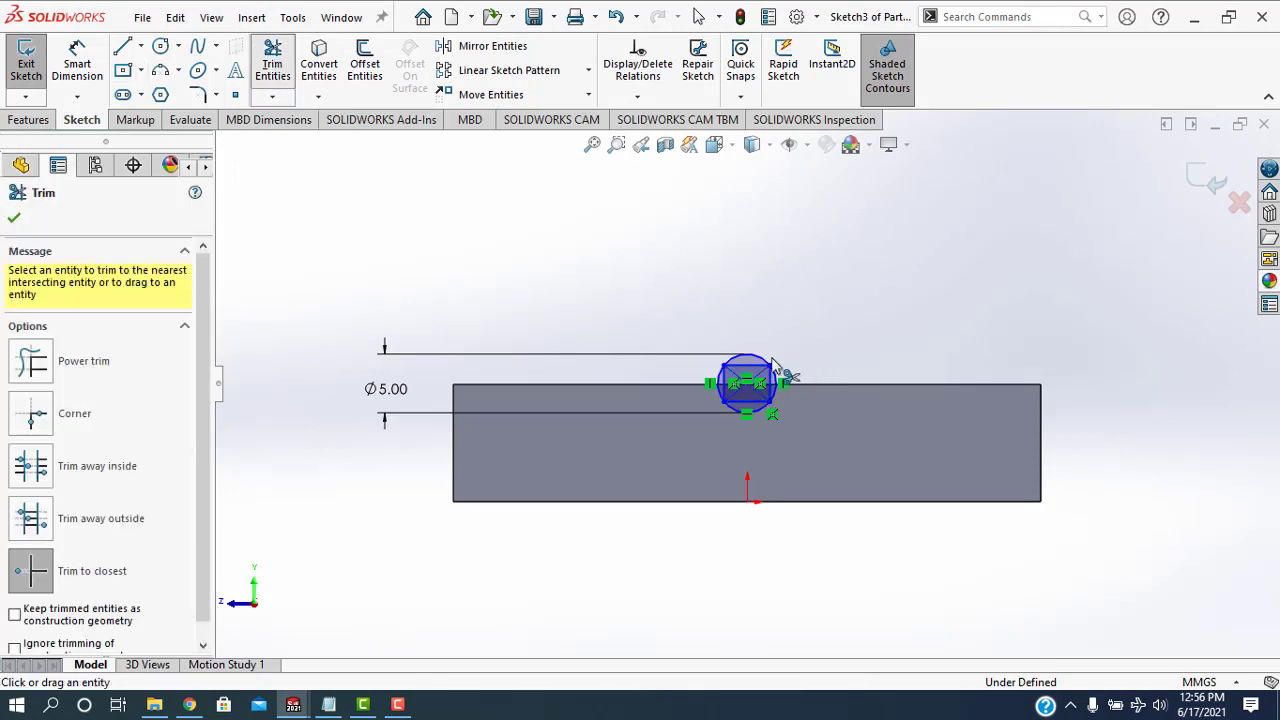
# Step: Trim away the circle's two side arcs and the rectangle's two horizontal edges, and rebuild the swept cut with this profile
pyautogui.scroll(-3, 780, 396)
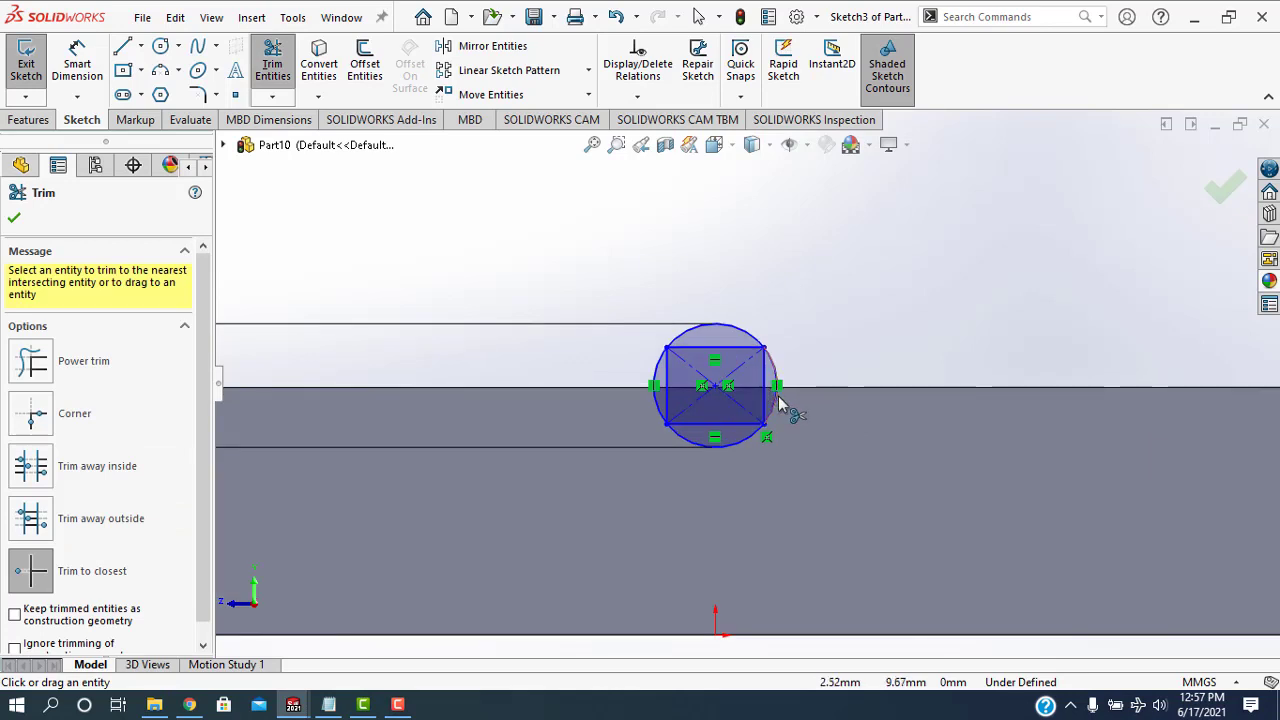
pyautogui.click(778, 399)
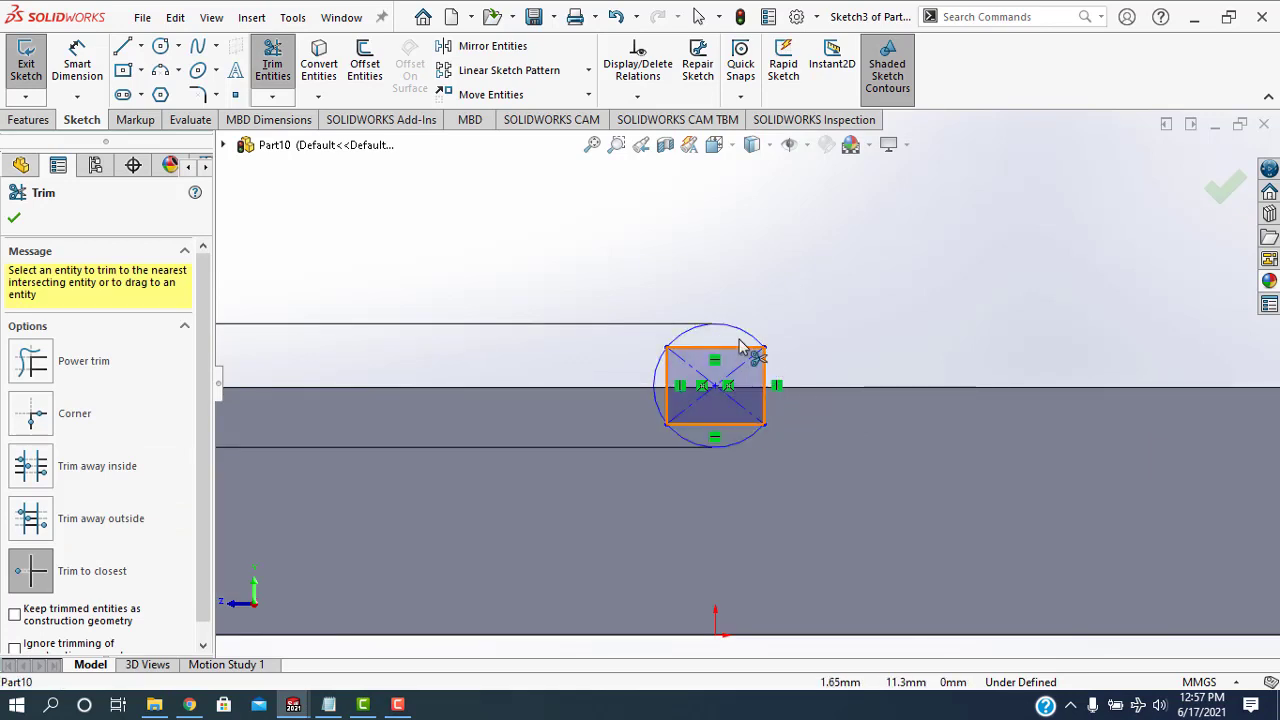
pyautogui.click(653, 399)
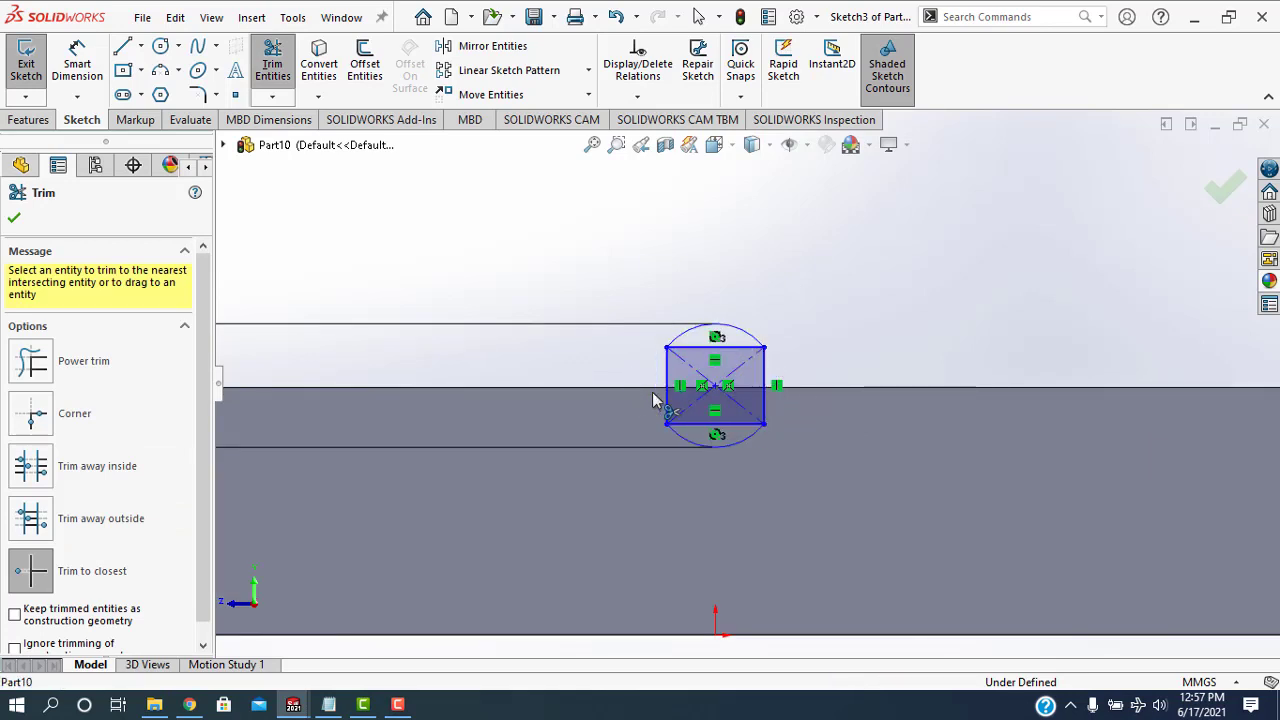
pyautogui.click(720, 349)
pyautogui.click(731, 423)
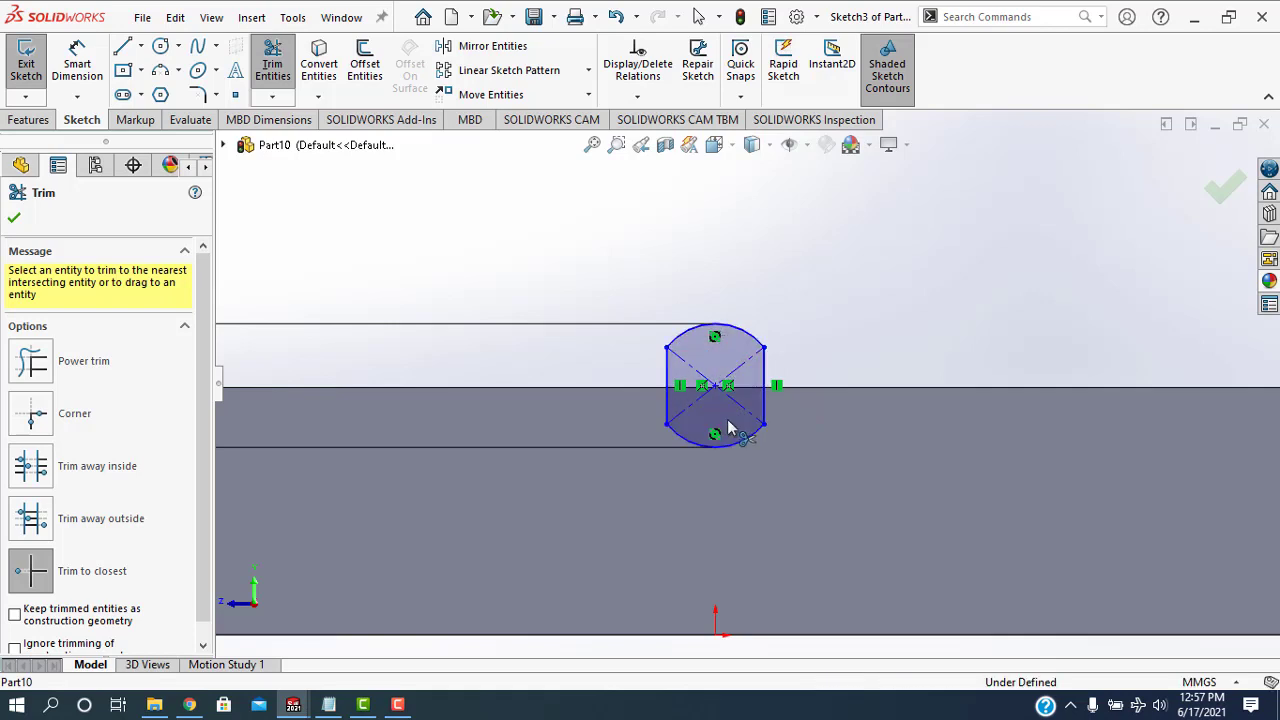
pyautogui.click(1219, 187)
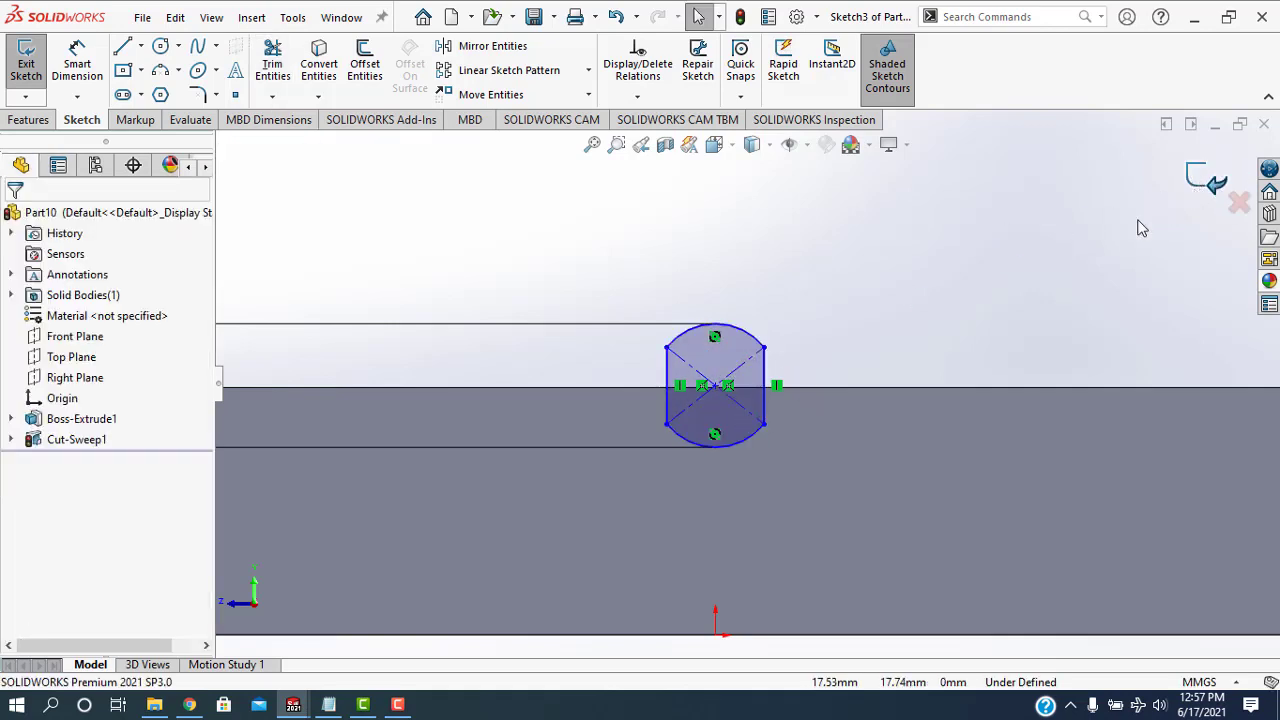
pyautogui.hotkey('ctrl', 'b')
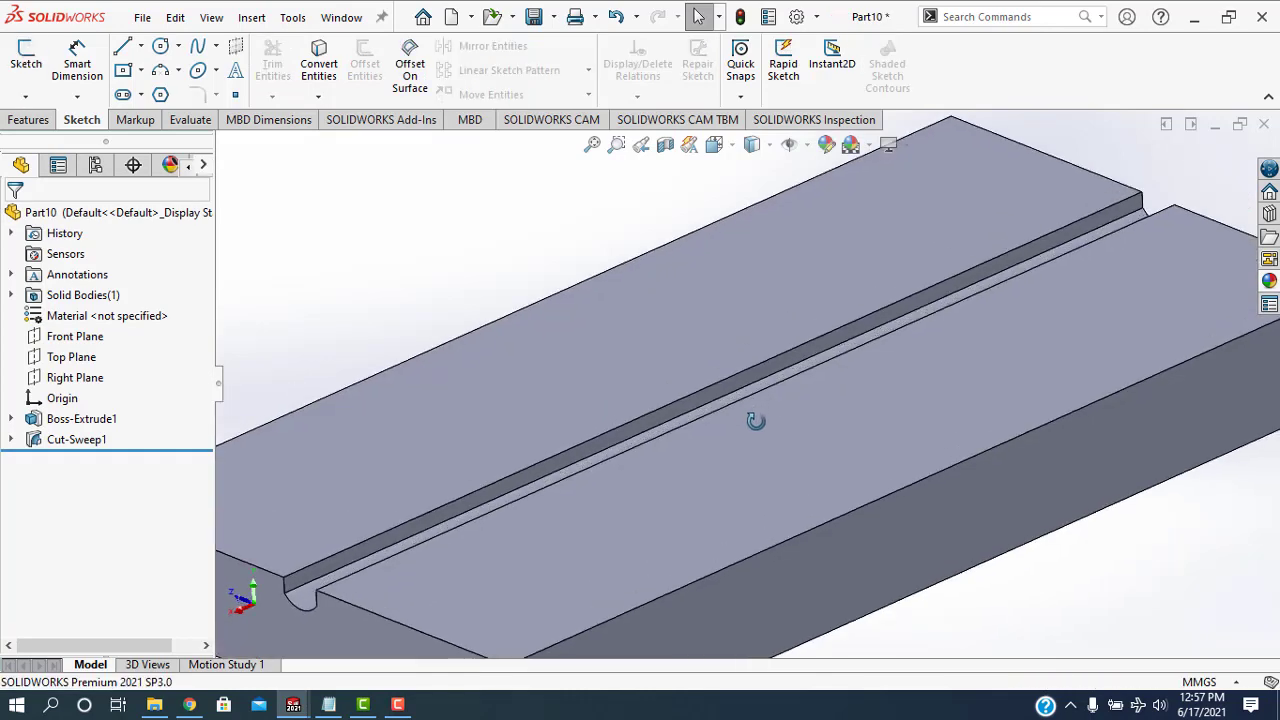
pyautogui.scroll(6, 755, 420)
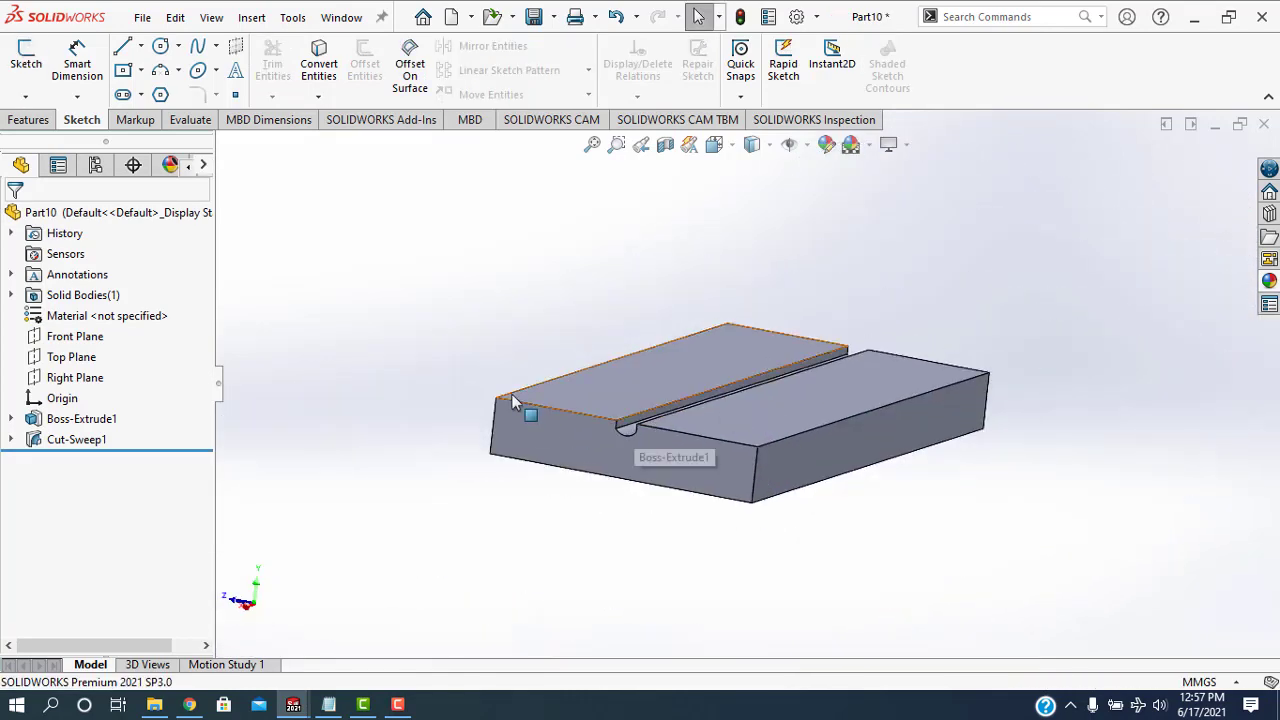
pyautogui.moveTo(512, 394); pyautogui.dragTo(509, 423, button='middle')
pyautogui.scroll(-2, 724, 461)
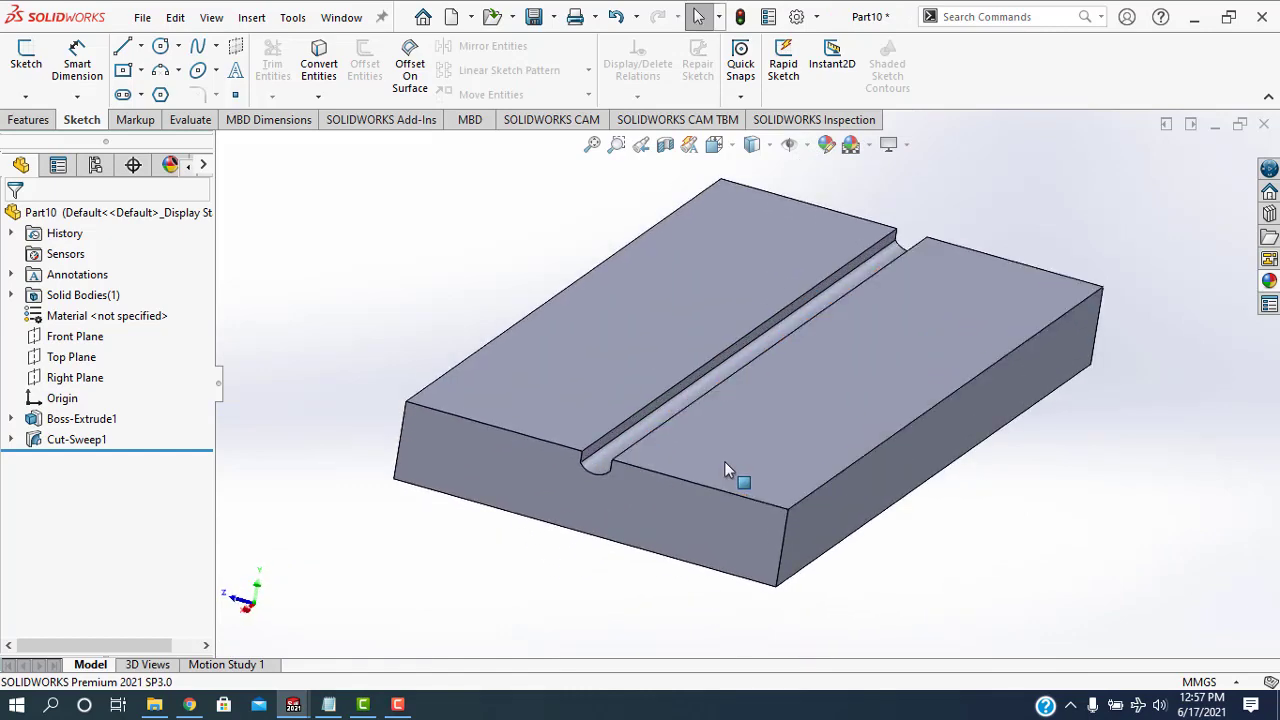
pyautogui.scroll(-2, 655, 448)
pyautogui.scroll(4, 640, 446)
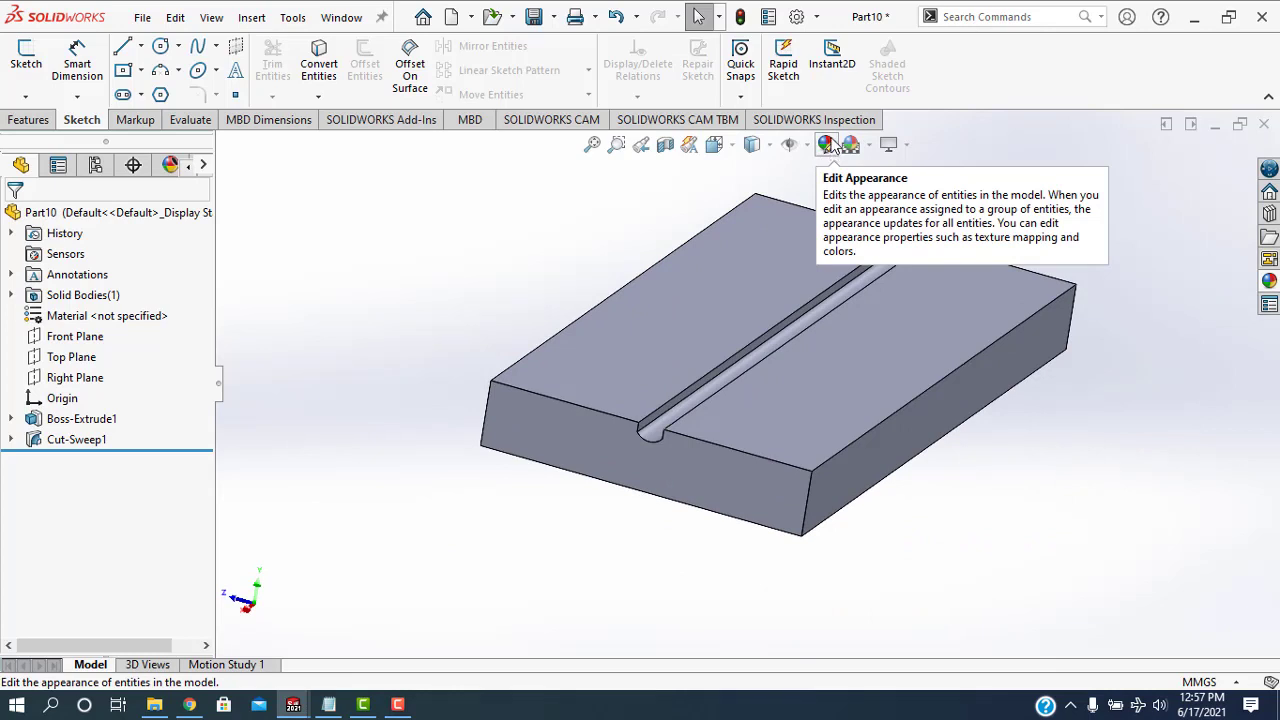
pyautogui.click(827, 144)
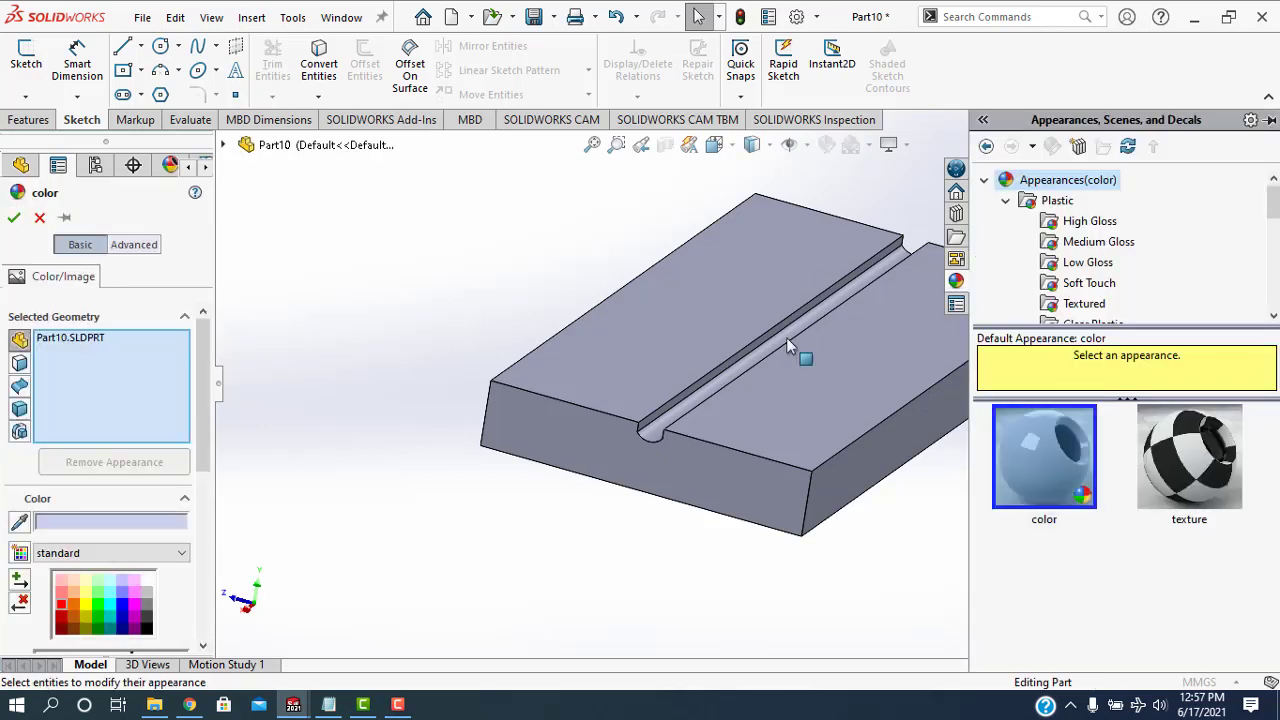
pyautogui.click(686, 405)
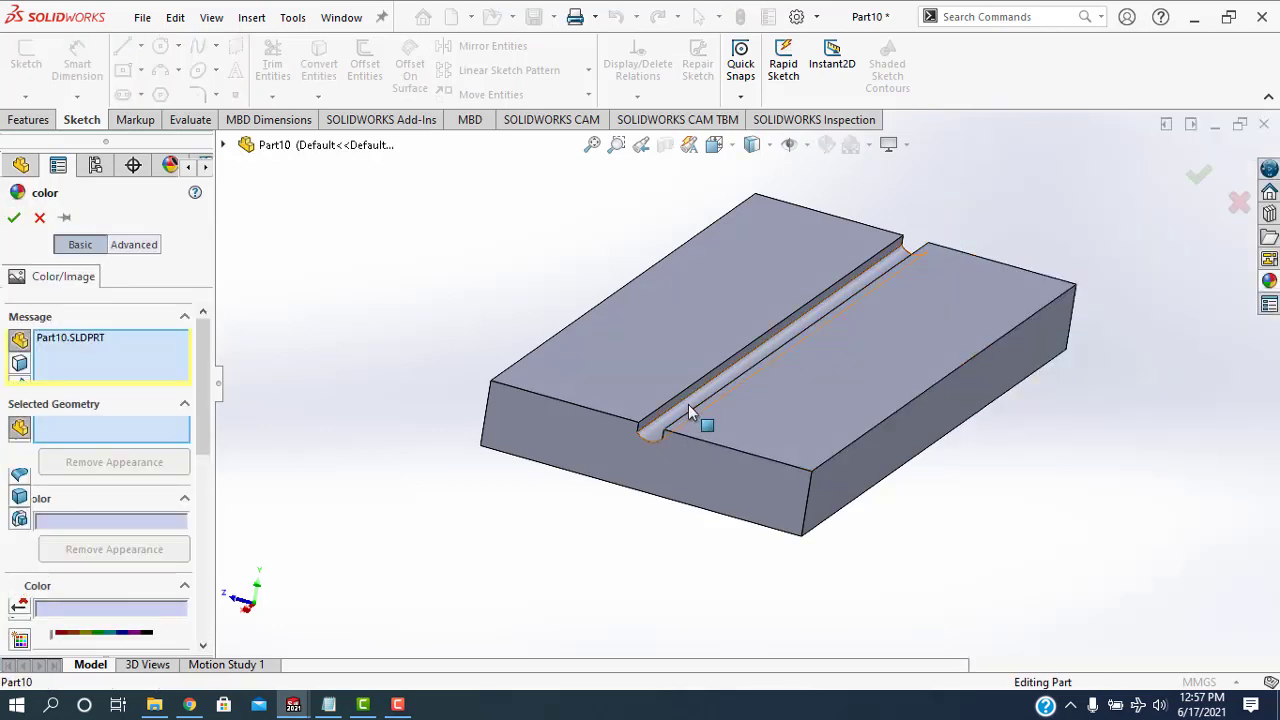
pyautogui.click(688, 402)
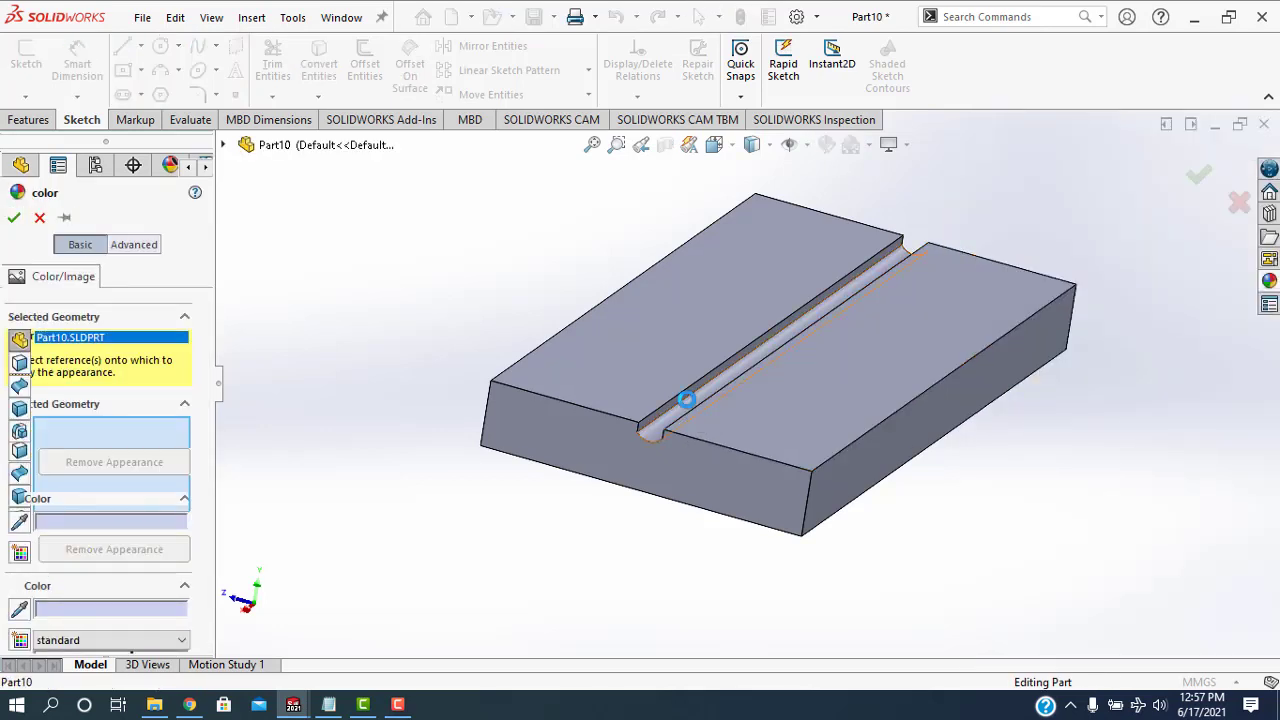
pyautogui.moveTo(687, 402); pyautogui.dragTo(745, 465, button='middle')
pyautogui.click(745, 465)
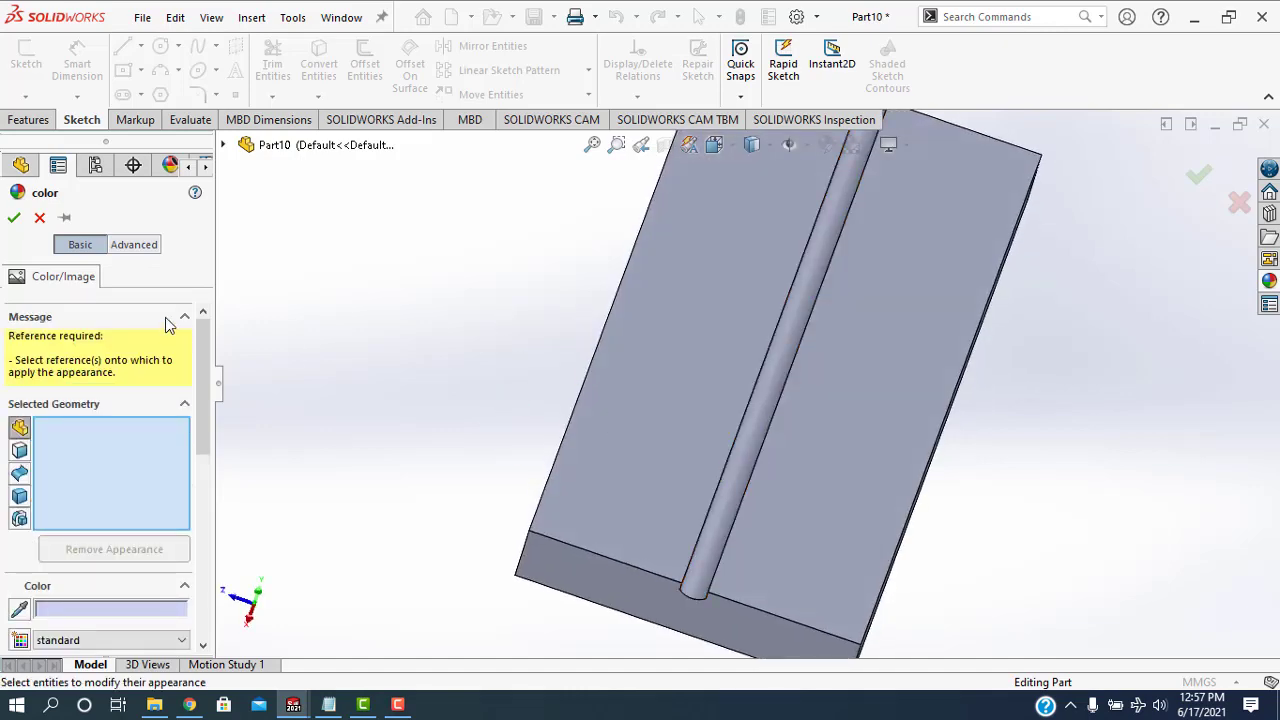
pyautogui.press('Escape')
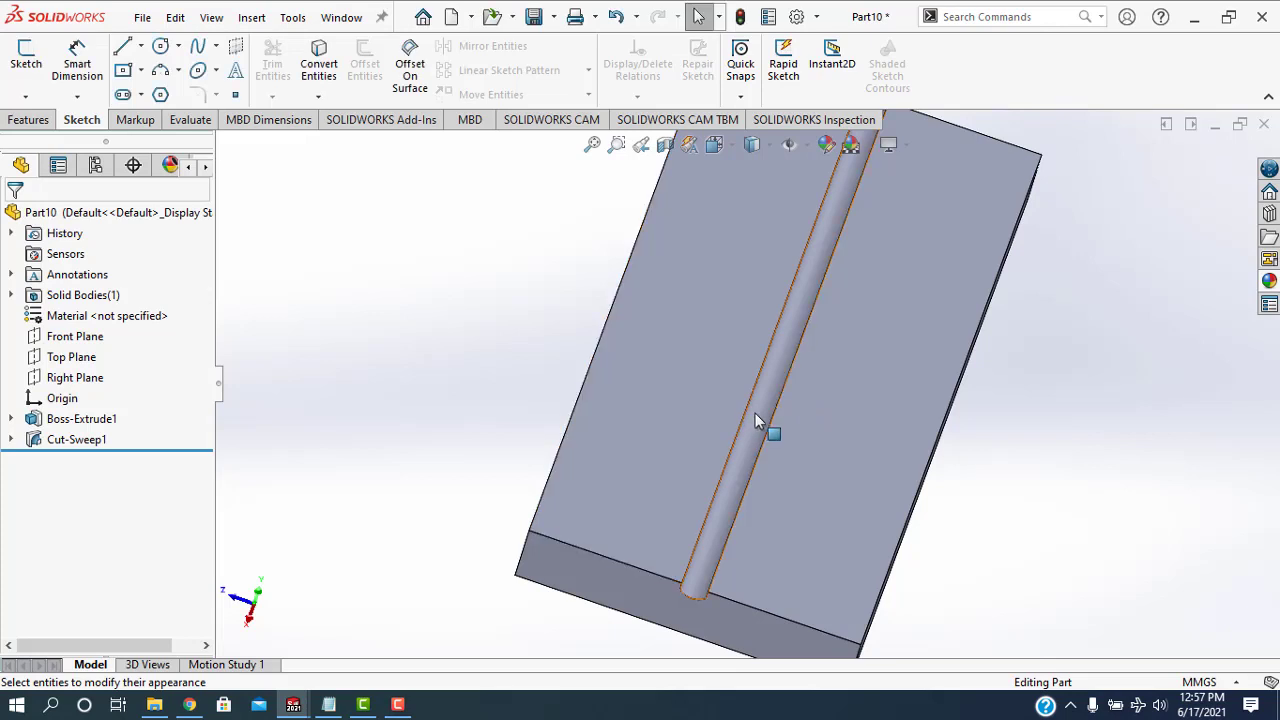
# Step: Apply a red colour appearance to the groove's curved bottom face
pyautogui.click(752, 414)
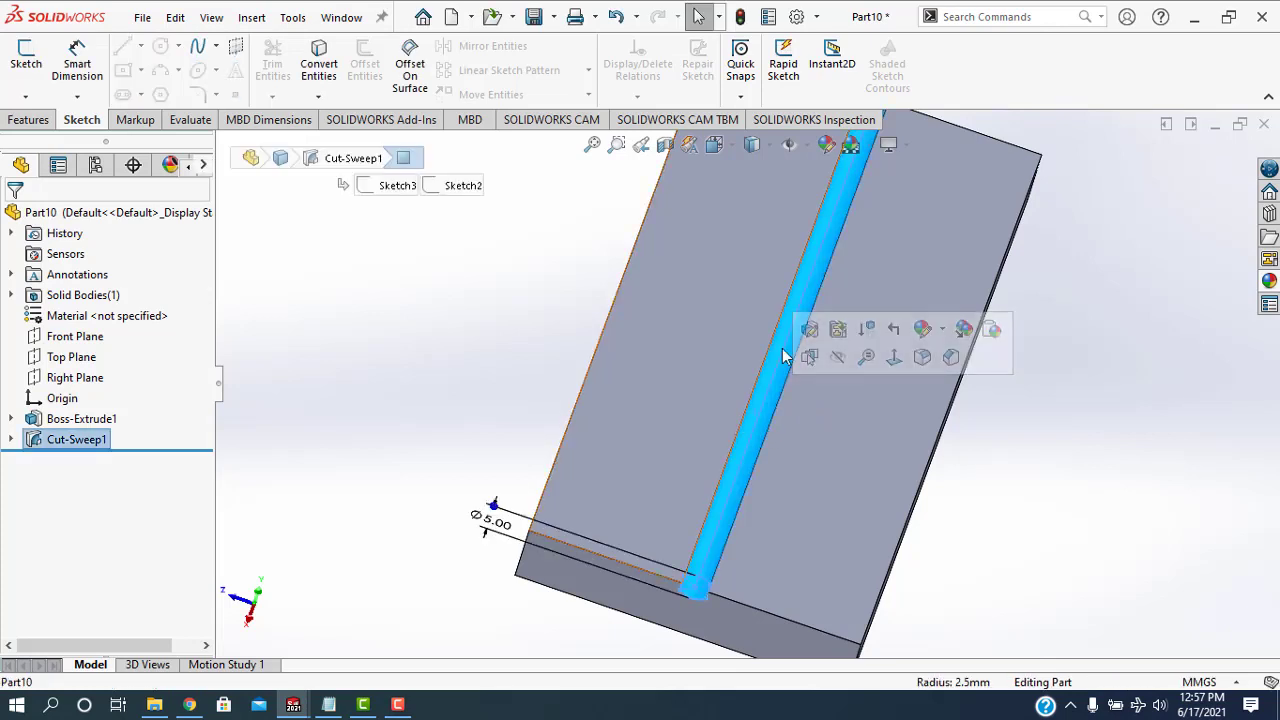
pyautogui.click(815, 150)
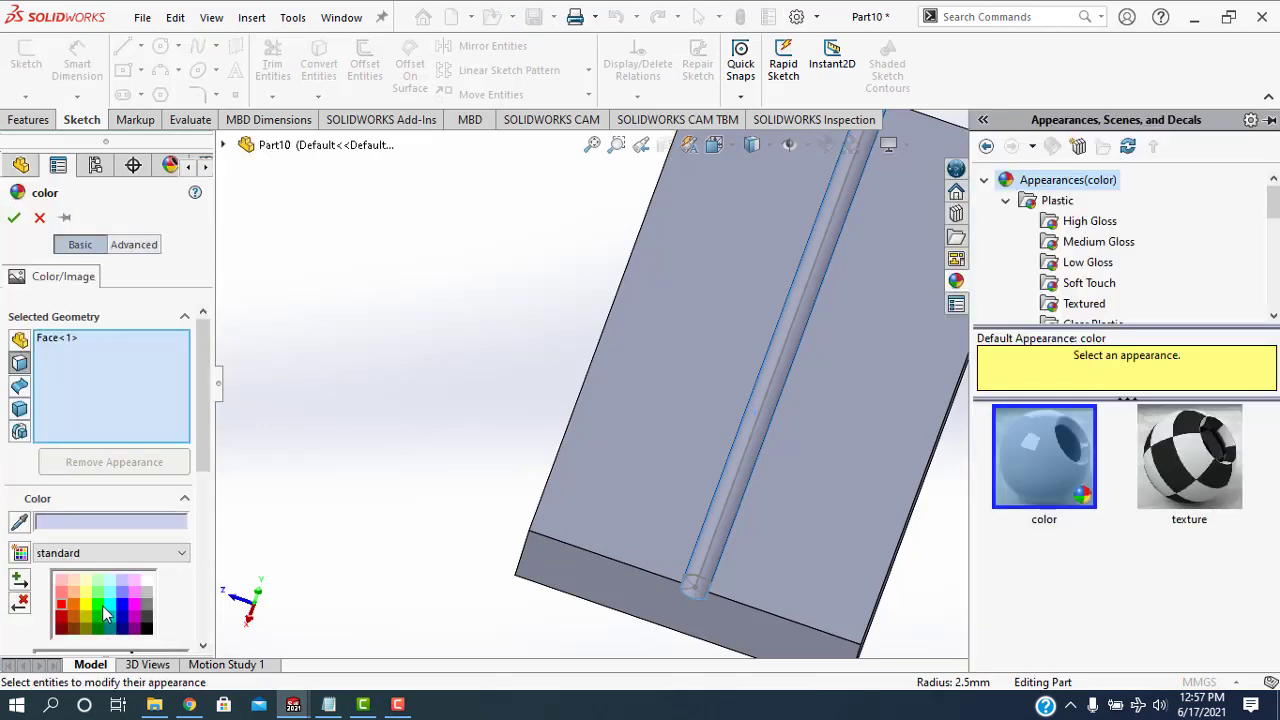
pyautogui.click(90, 602)
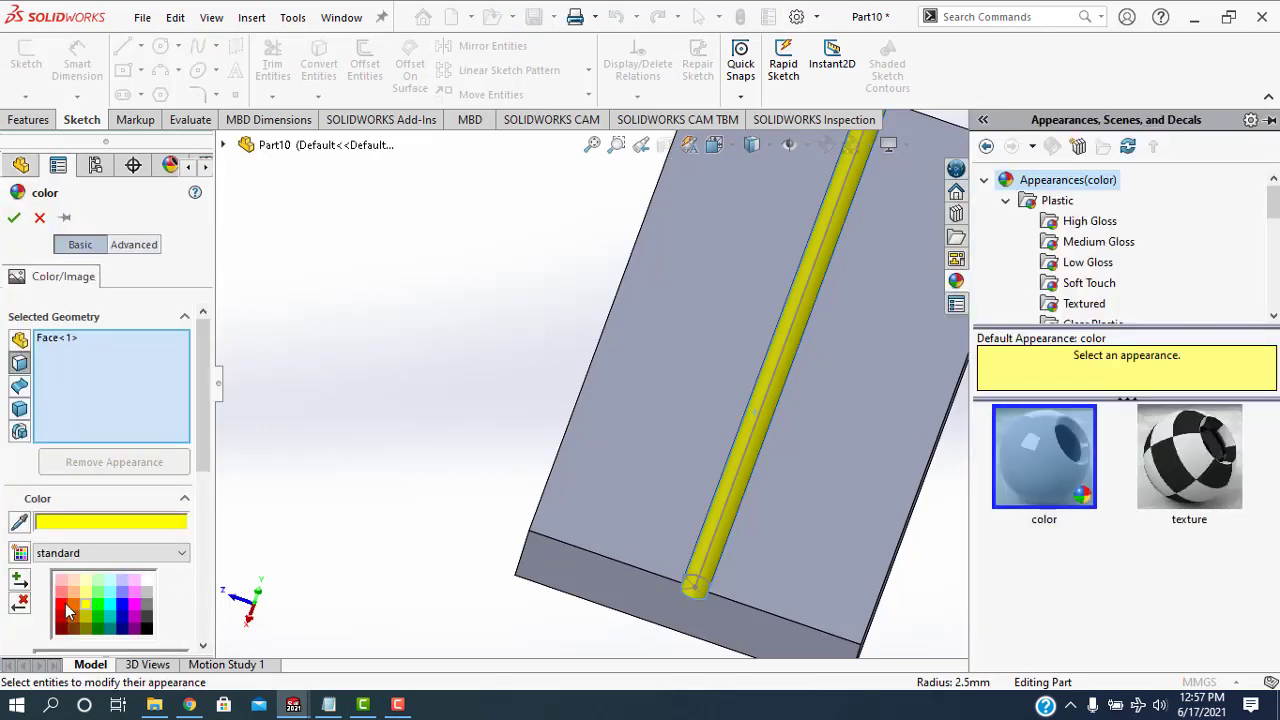
pyautogui.click(63, 605)
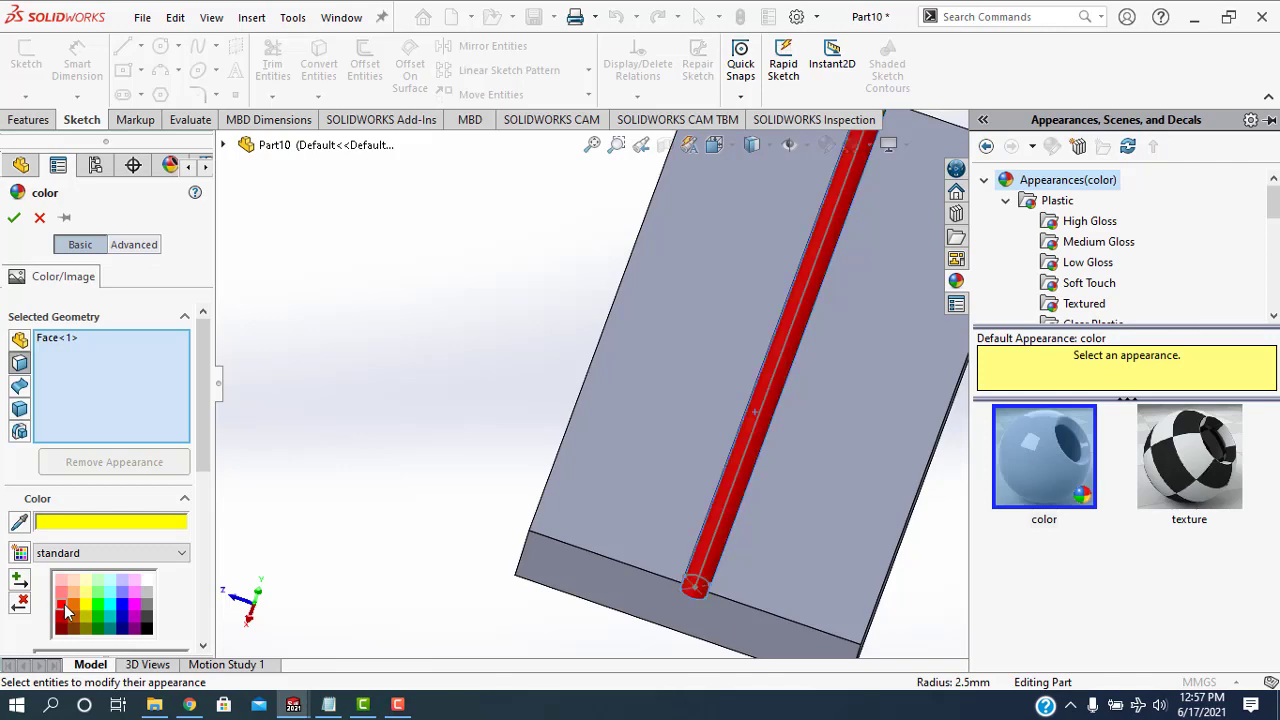
pyautogui.click(13, 219)
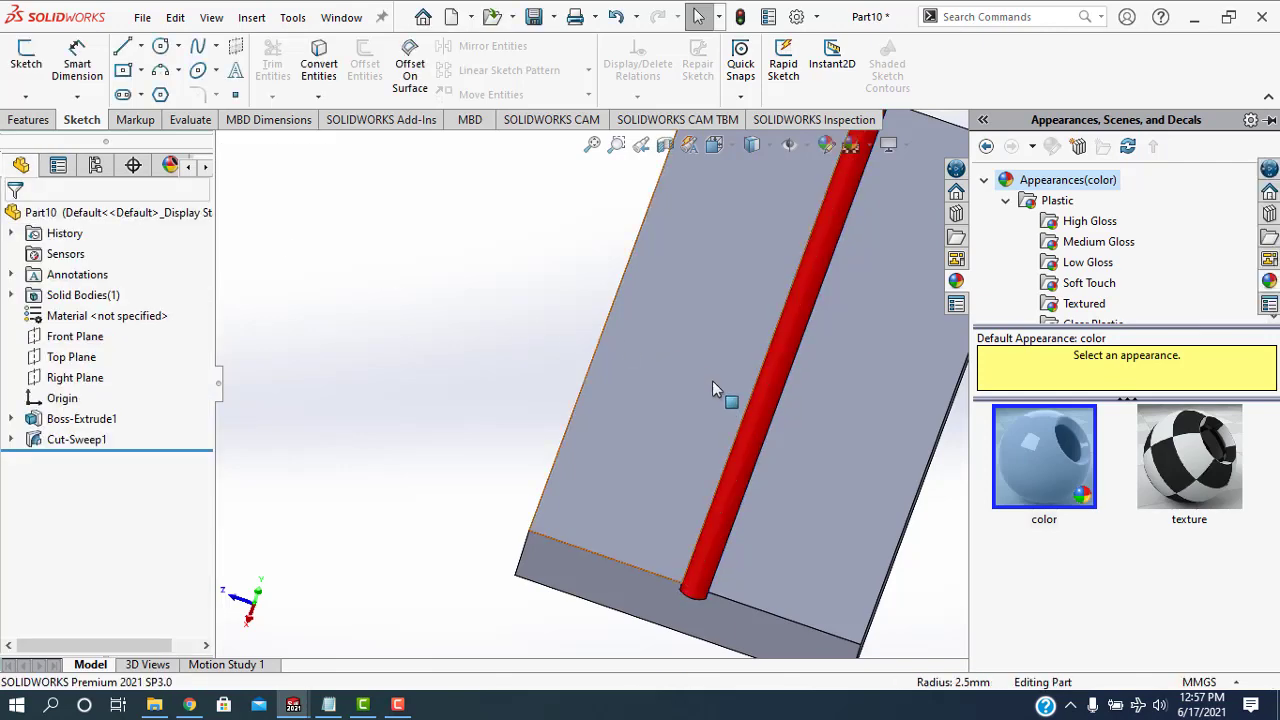
# Step: Colour the block's two top faces, both end faces, the bottom and one long side face yellow
pyautogui.click(712, 380)
pyautogui.click(855, 467)
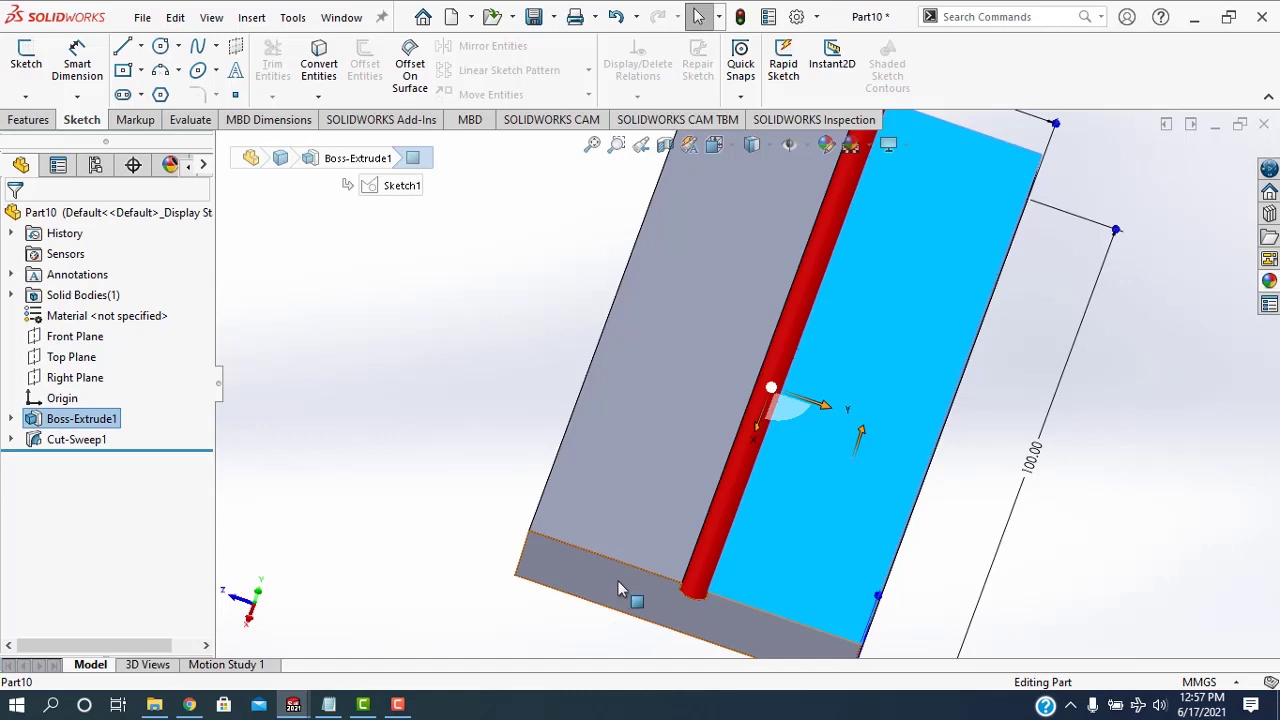
pyautogui.keyDown('ctrl'); pyautogui.click(619, 587); pyautogui.keyUp('ctrl')
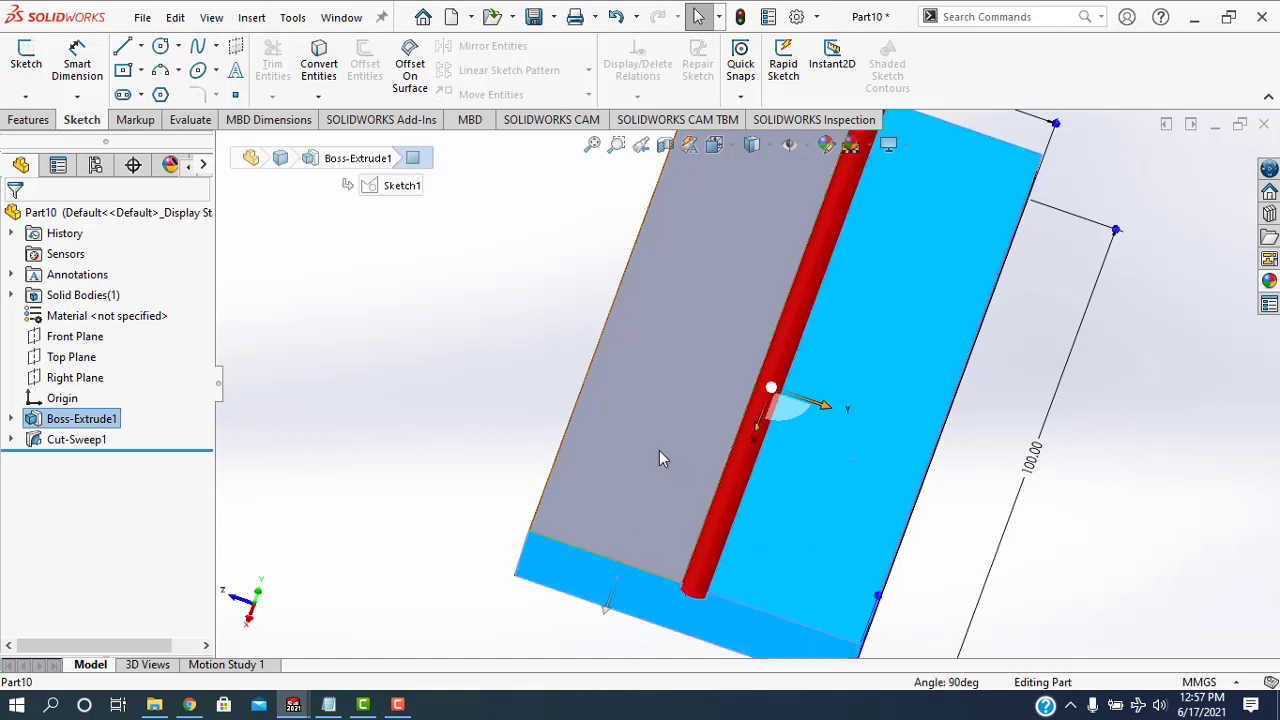
pyautogui.keyDown('ctrl'); pyautogui.click(659, 450); pyautogui.keyUp('ctrl')
pyautogui.moveTo(476, 494); pyautogui.dragTo(458, 300, button='middle')
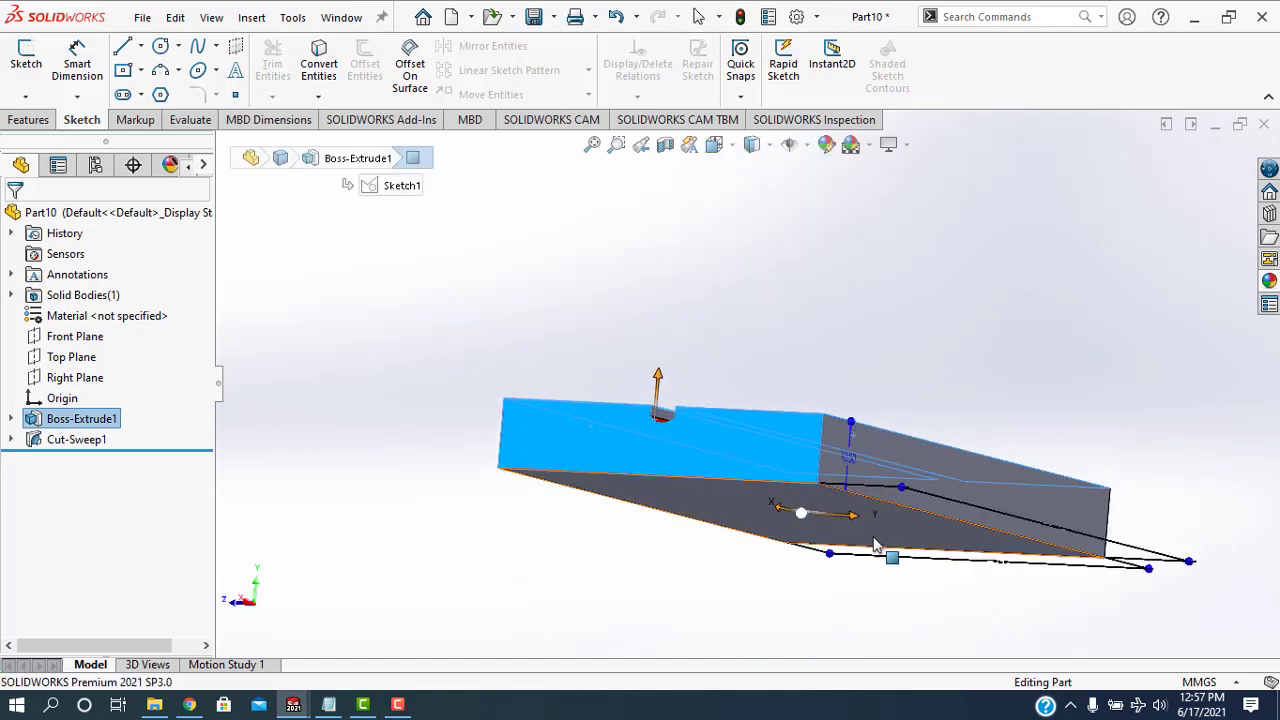
pyautogui.keyDown('ctrl'); pyautogui.click(960, 470); pyautogui.keyUp('ctrl')
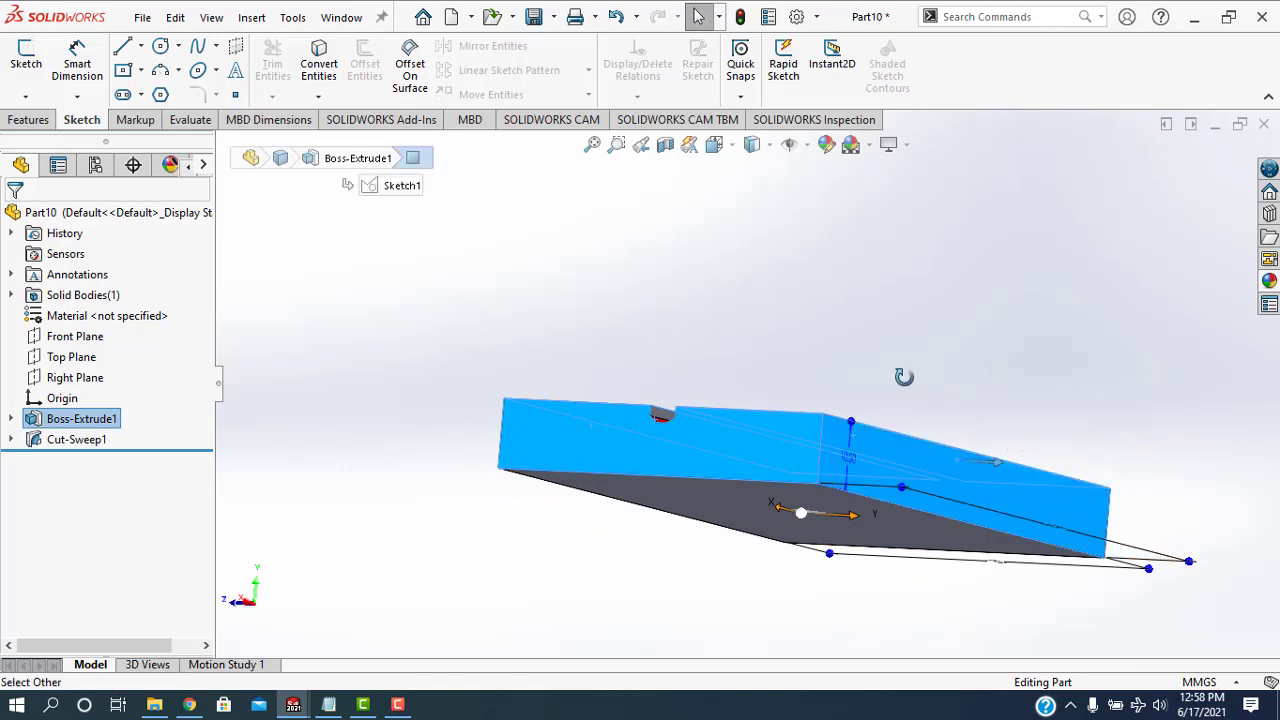
pyautogui.moveTo(900, 374); pyautogui.dragTo(735, 448, button='middle')
pyautogui.keyDown('ctrl'); pyautogui.click(843, 437); pyautogui.keyUp('ctrl')
pyautogui.moveTo(977, 346); pyautogui.dragTo(880, 272, button='middle')
pyautogui.keyDown('ctrl'); pyautogui.click(922, 532); pyautogui.keyUp('ctrl')
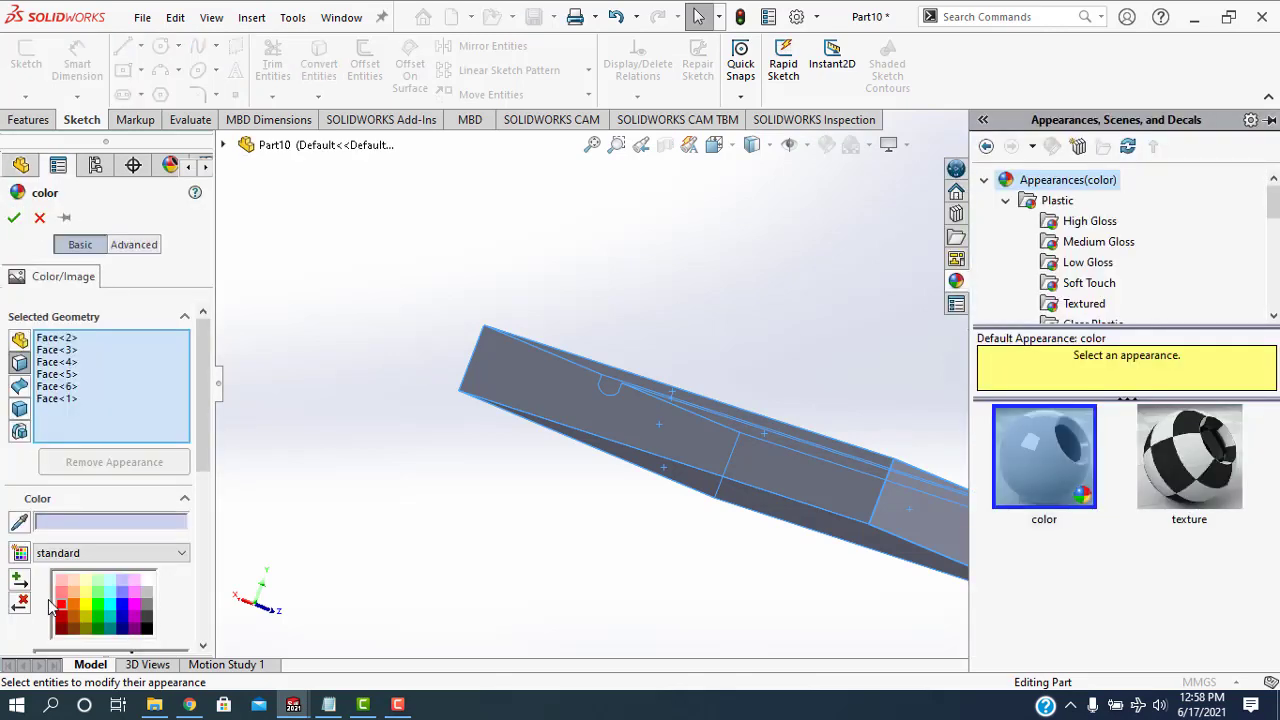
pyautogui.click(86, 604)
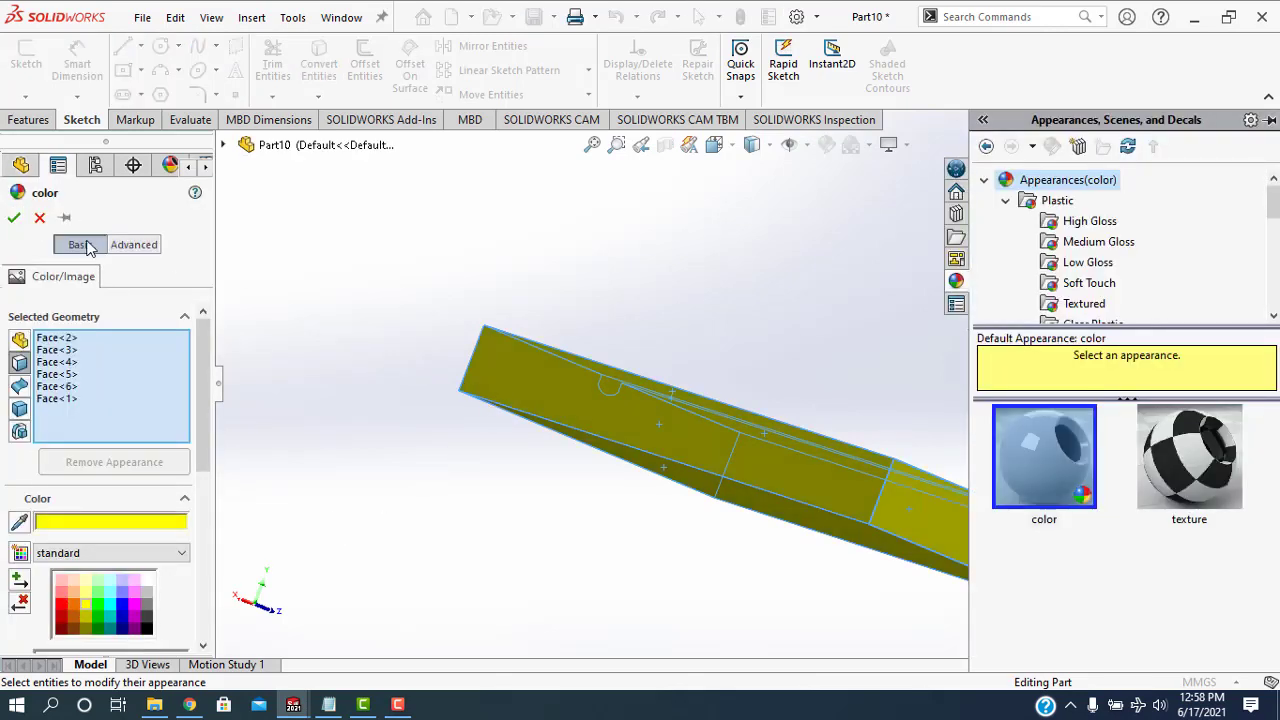
pyautogui.click(10, 217)
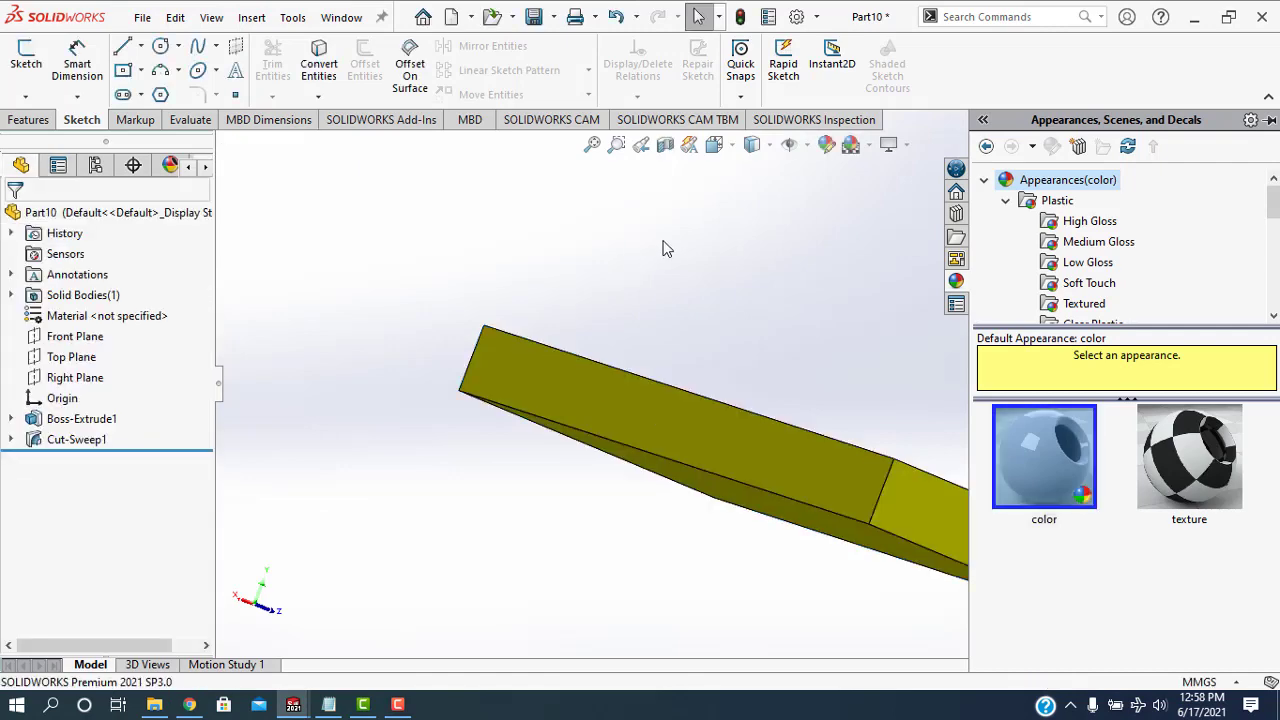
# Step: Colour the groove's two vertical side walls and its curved bottom face dark red
pyautogui.moveTo(683, 251); pyautogui.dragTo(590, 280, button='middle')
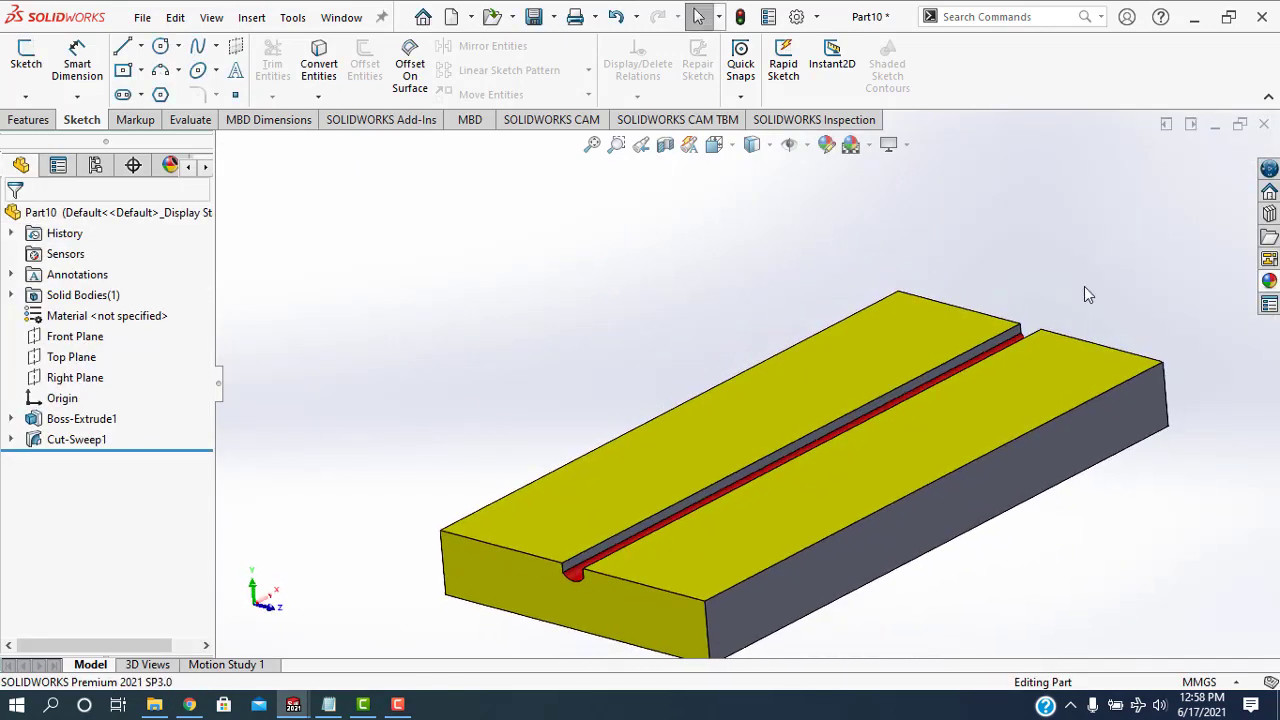
pyautogui.scroll(-3, 832, 323)
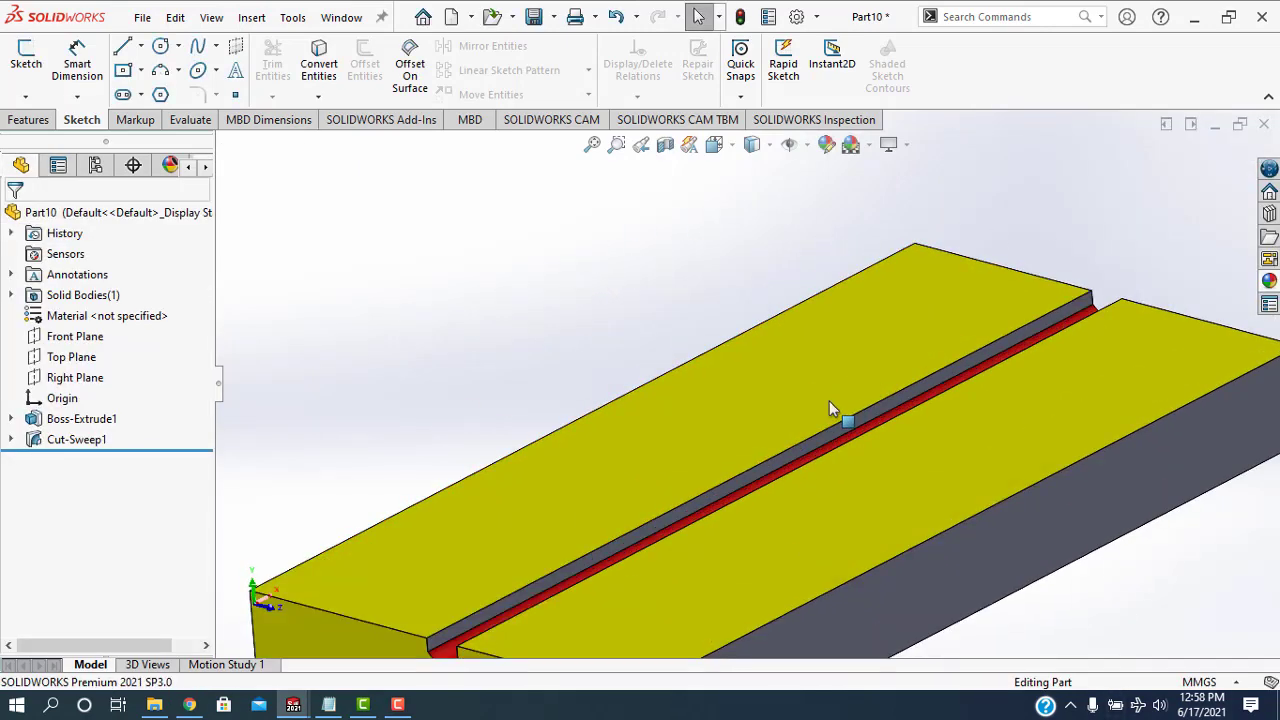
pyautogui.click(770, 468)
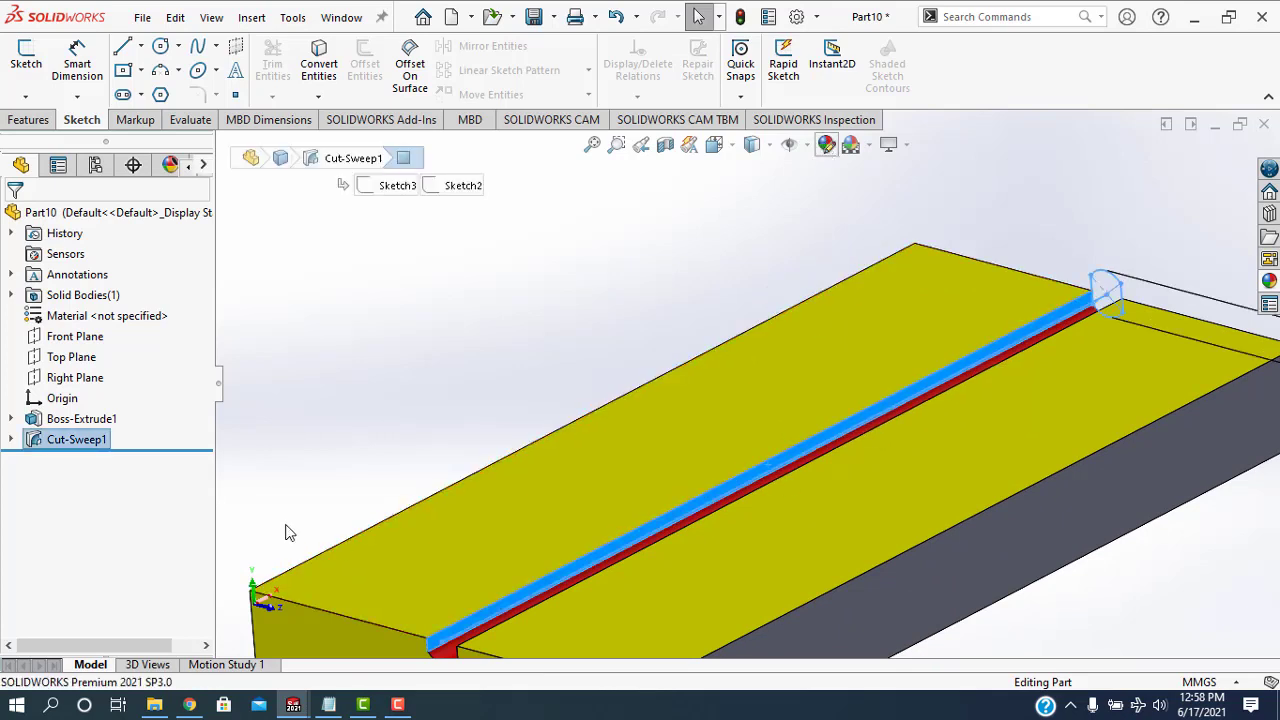
pyautogui.click(43, 464)
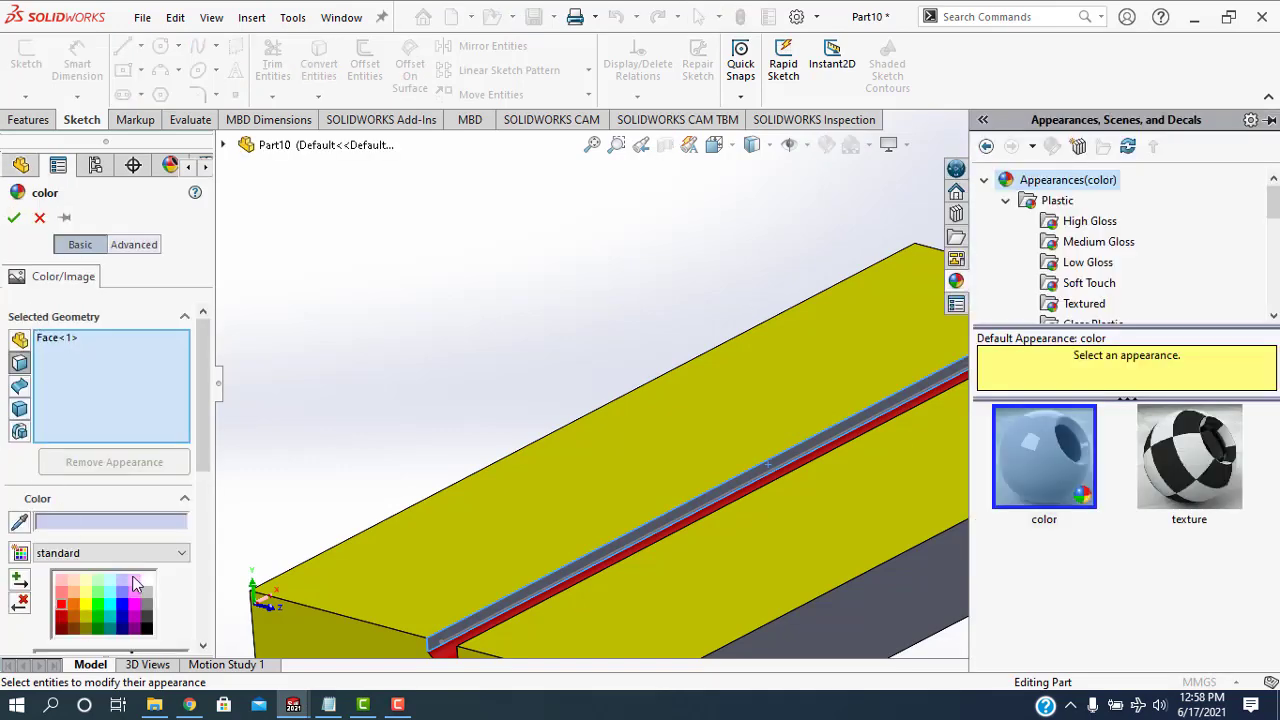
pyautogui.scroll(4, 359, 492)
pyautogui.moveTo(415, 405); pyautogui.dragTo(509, 566, button='middle')
pyautogui.scroll(-5, 790, 545)
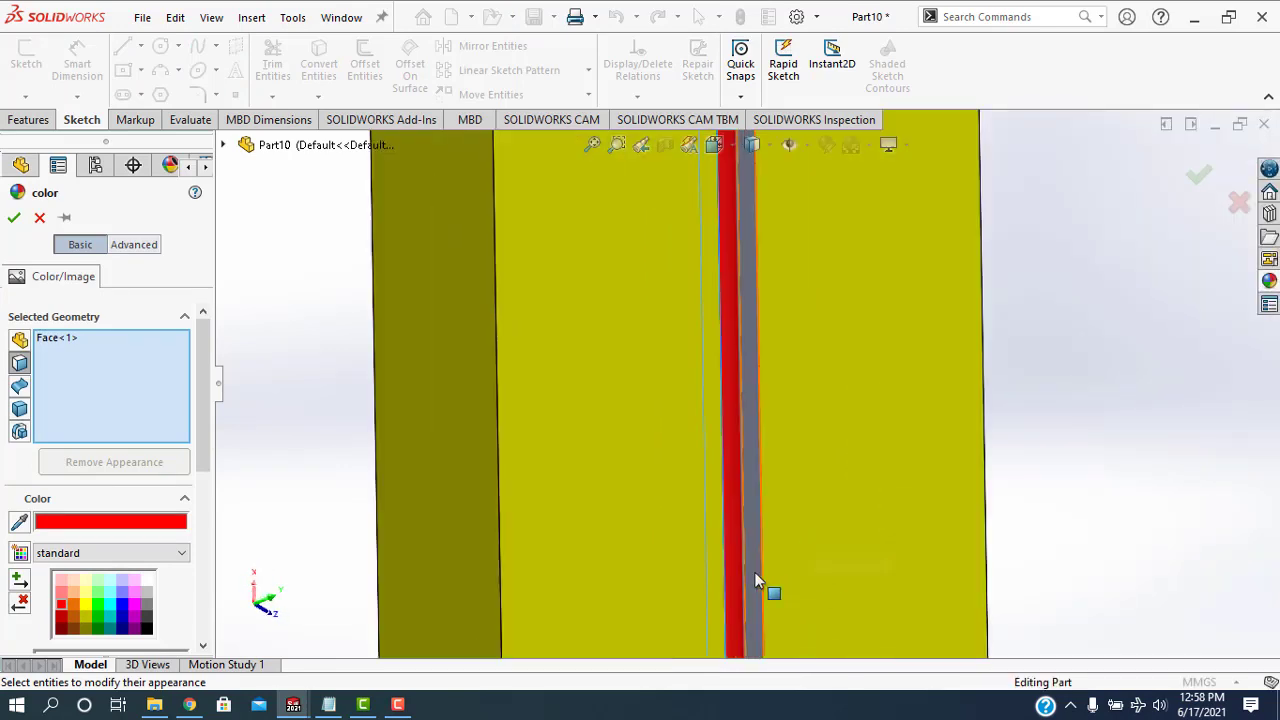
pyautogui.click(755, 577)
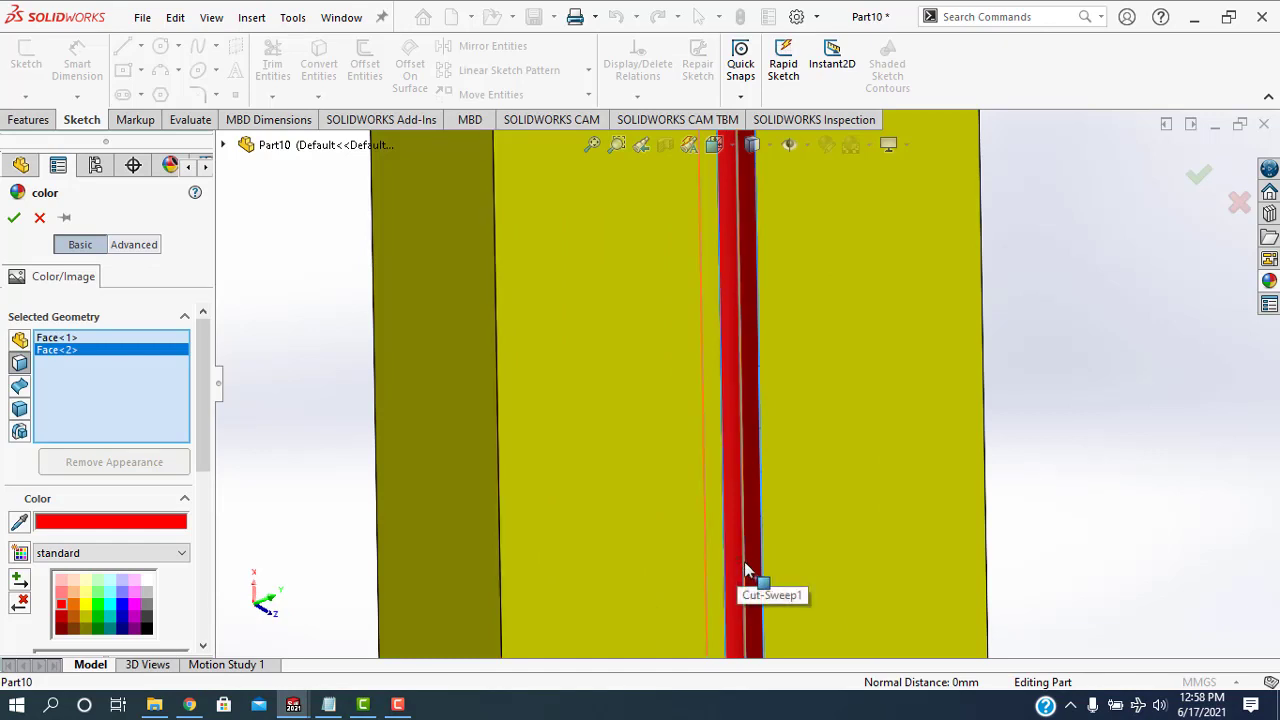
pyautogui.click(744, 568)
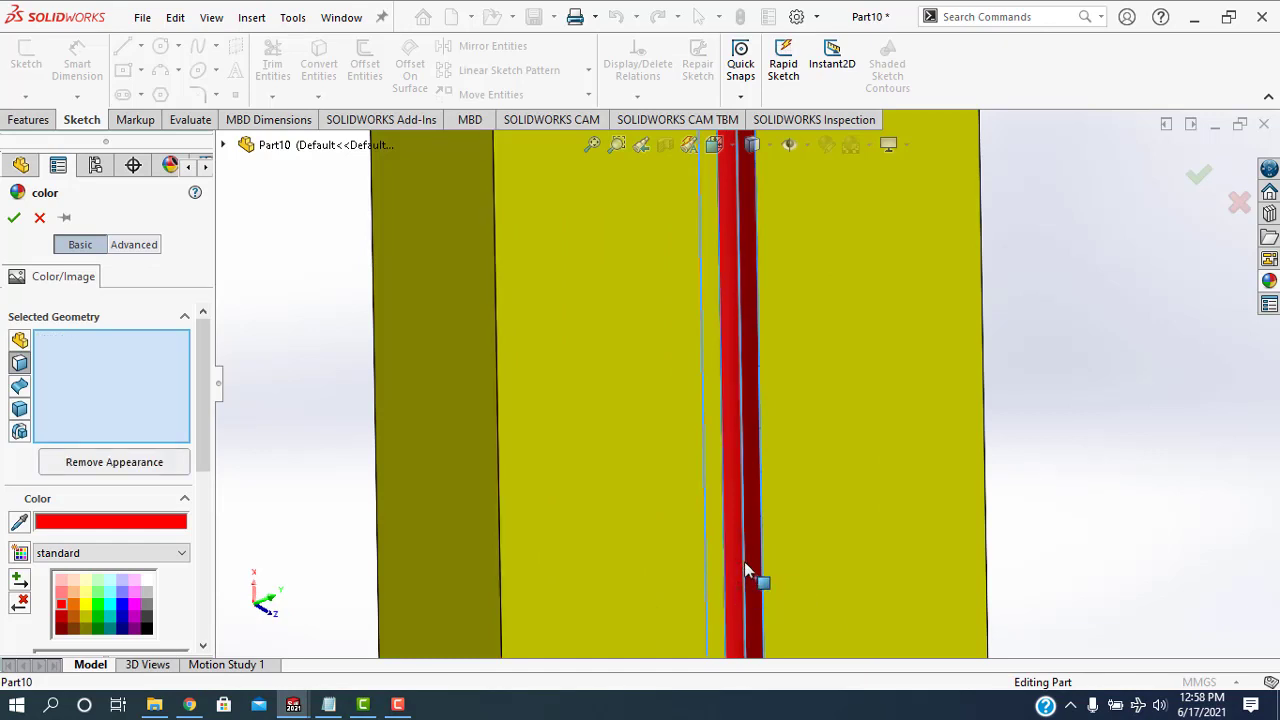
pyautogui.click(60, 618)
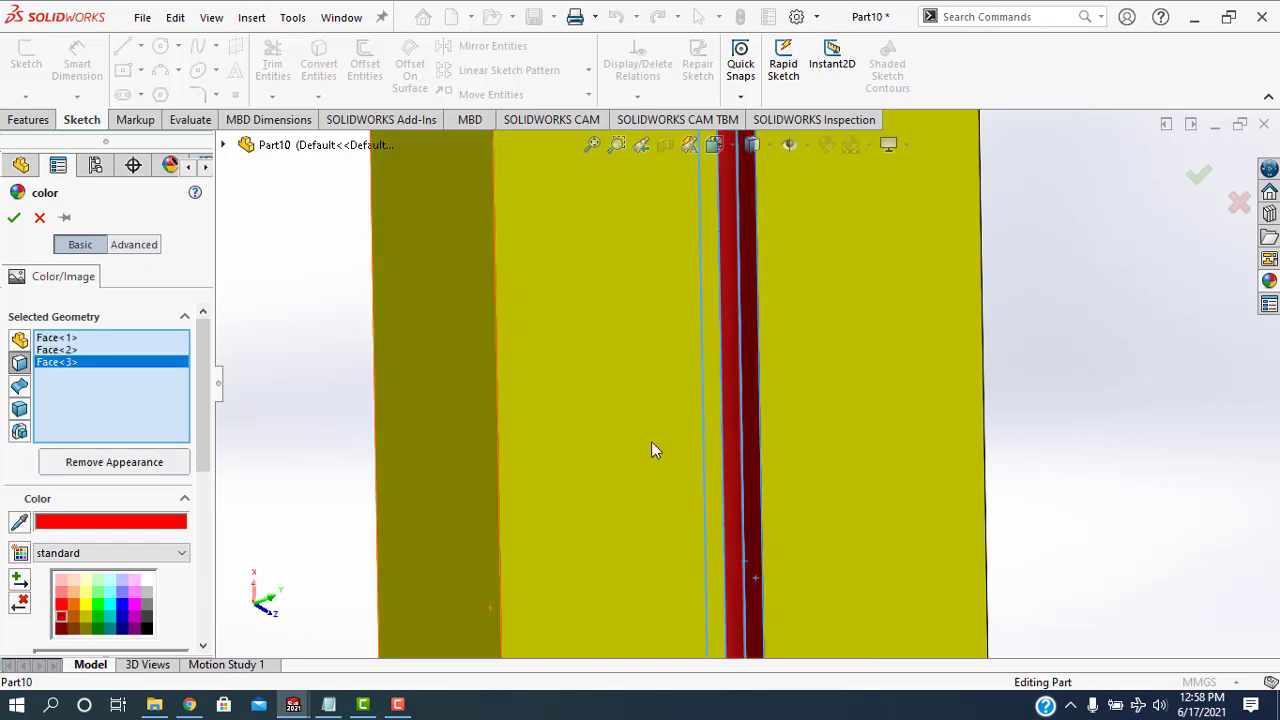
pyautogui.click(12, 220)
# Step: Colour the remaining uncoloured long side face of the block yellow
pyautogui.moveTo(1057, 331); pyautogui.dragTo(920, 306, button='middle')
pyautogui.scroll(5, 910, 285)
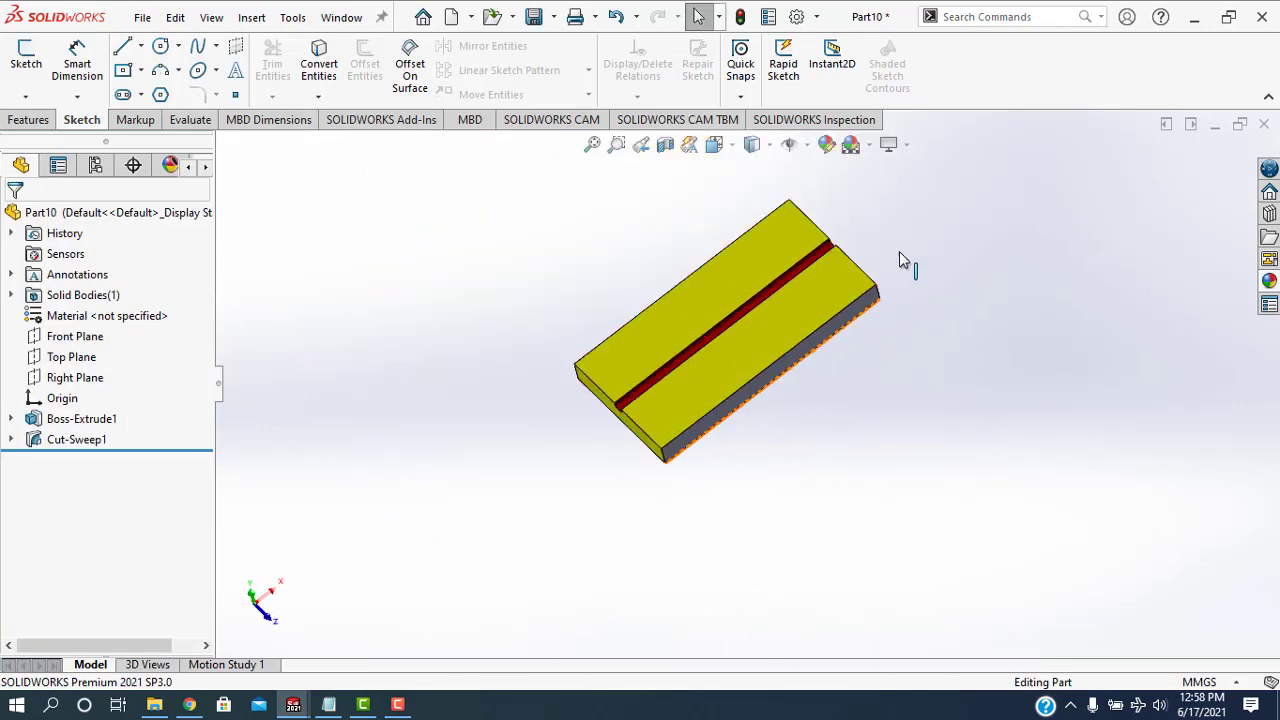
pyautogui.moveTo(899, 258); pyautogui.dragTo(800, 297, button='middle')
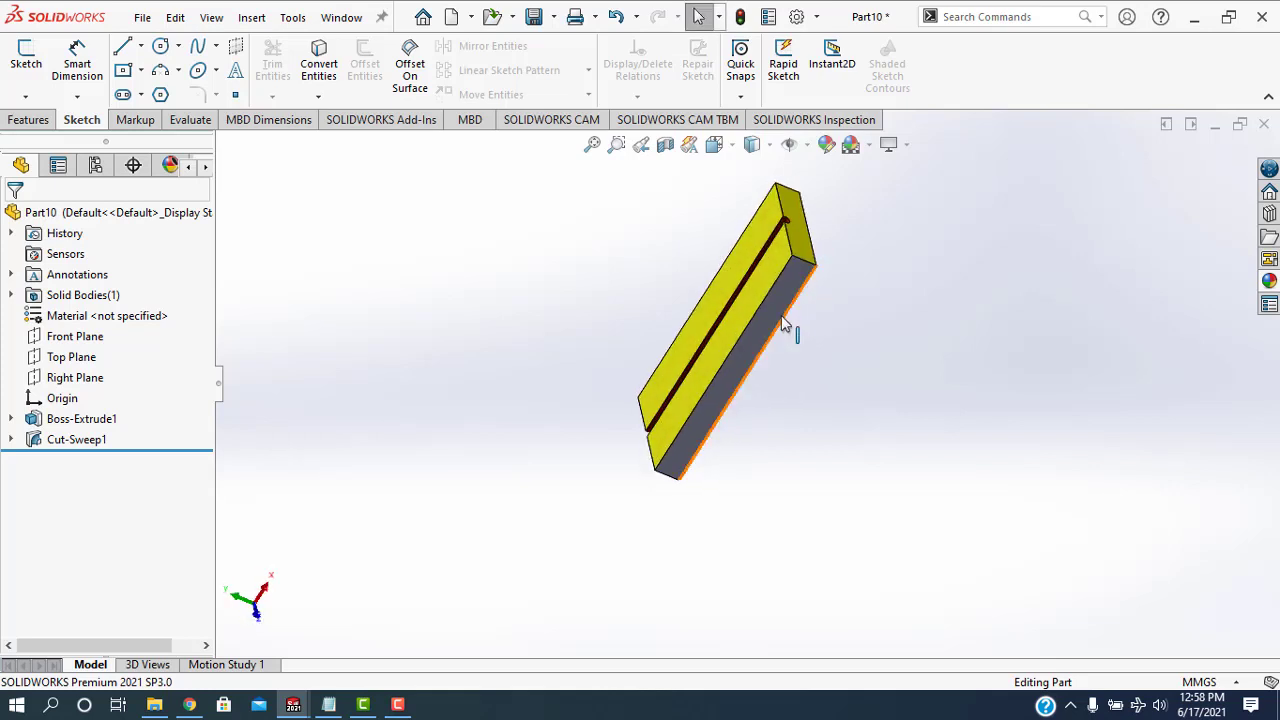
pyautogui.click(777, 314)
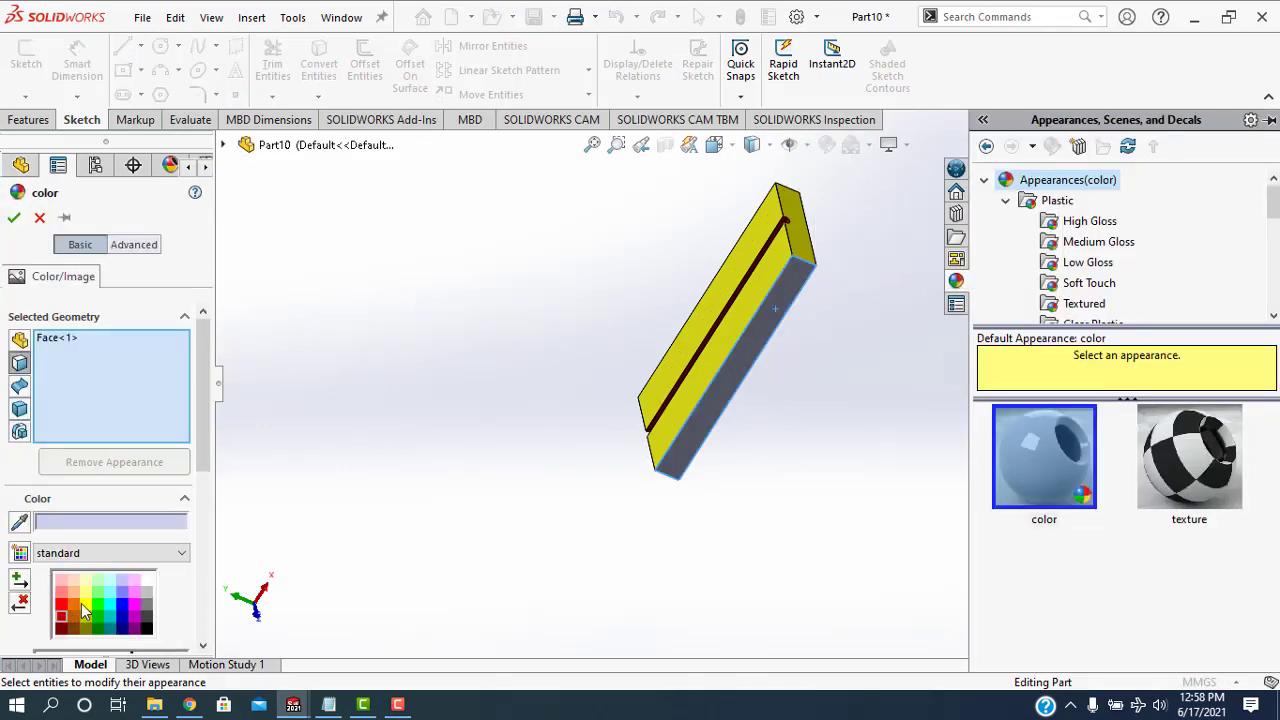
pyautogui.click(85, 604)
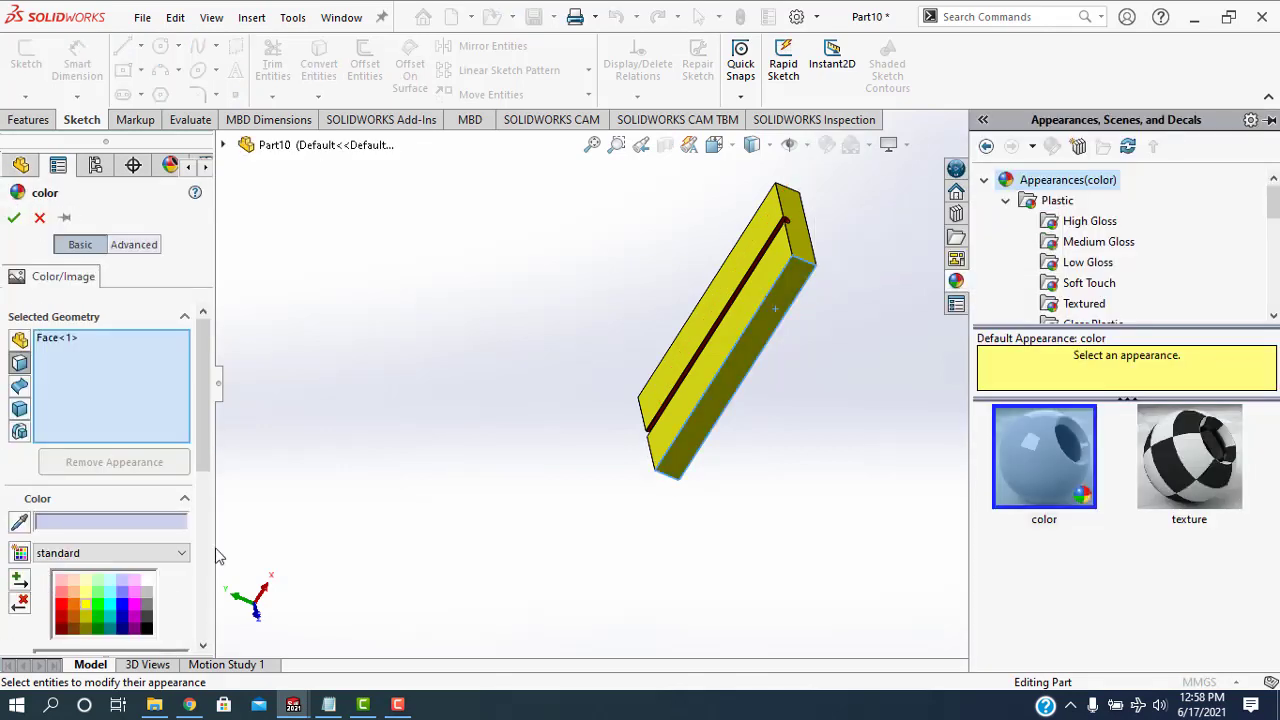
pyautogui.click(14, 218)
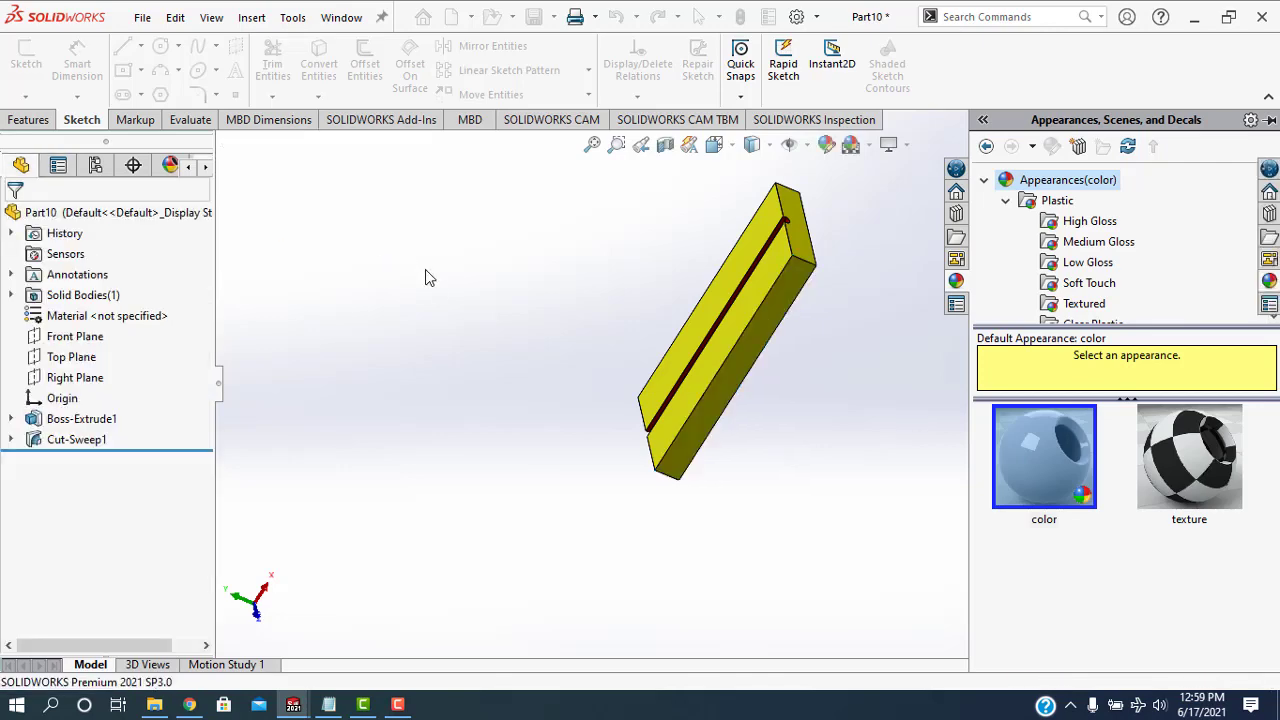
# Step: Examine the coloured block and its groove from several angles and distances
pyautogui.moveTo(568, 384); pyautogui.dragTo(857, 286, button='middle')
pyautogui.scroll(-3, 1015, 400)
pyautogui.scroll(3, 1015, 393)
pyautogui.moveTo(1067, 434); pyautogui.dragTo(963, 457, button='middle')
pyautogui.scroll(-5, 874, 371)
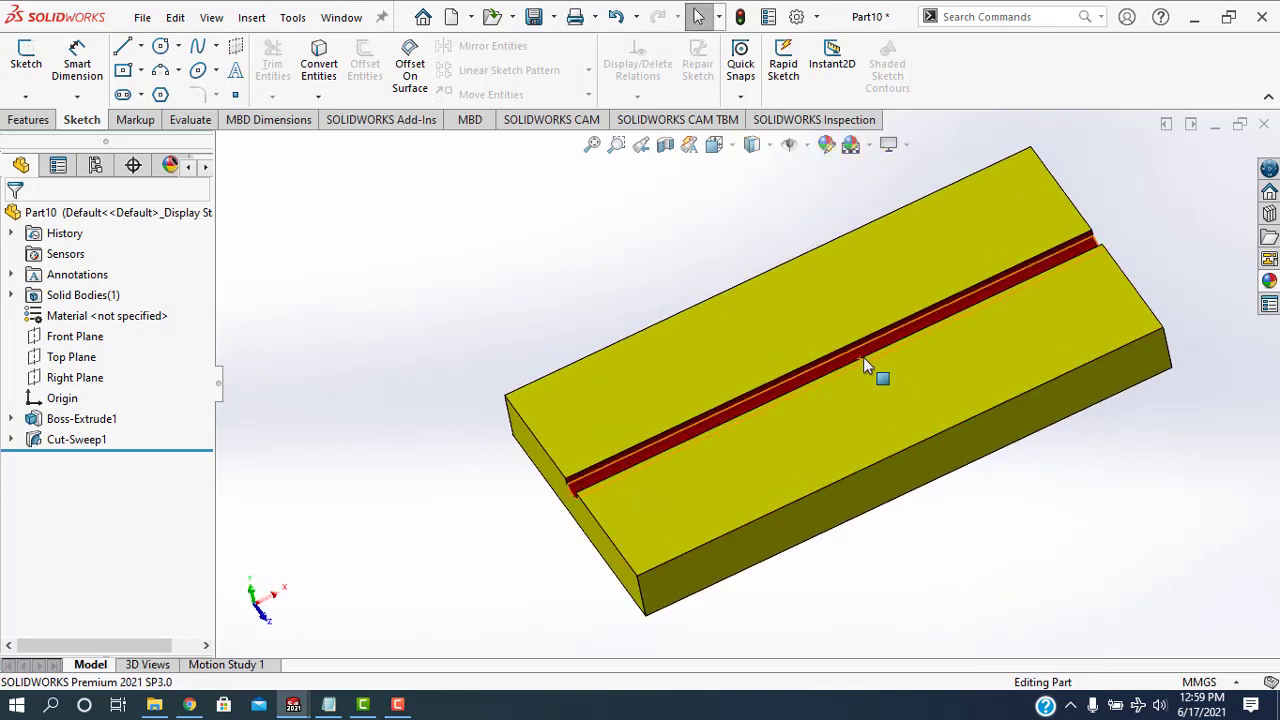
pyautogui.scroll(3, 470, 490)
pyautogui.moveTo(449, 471); pyautogui.dragTo(829, 410, button='middle')
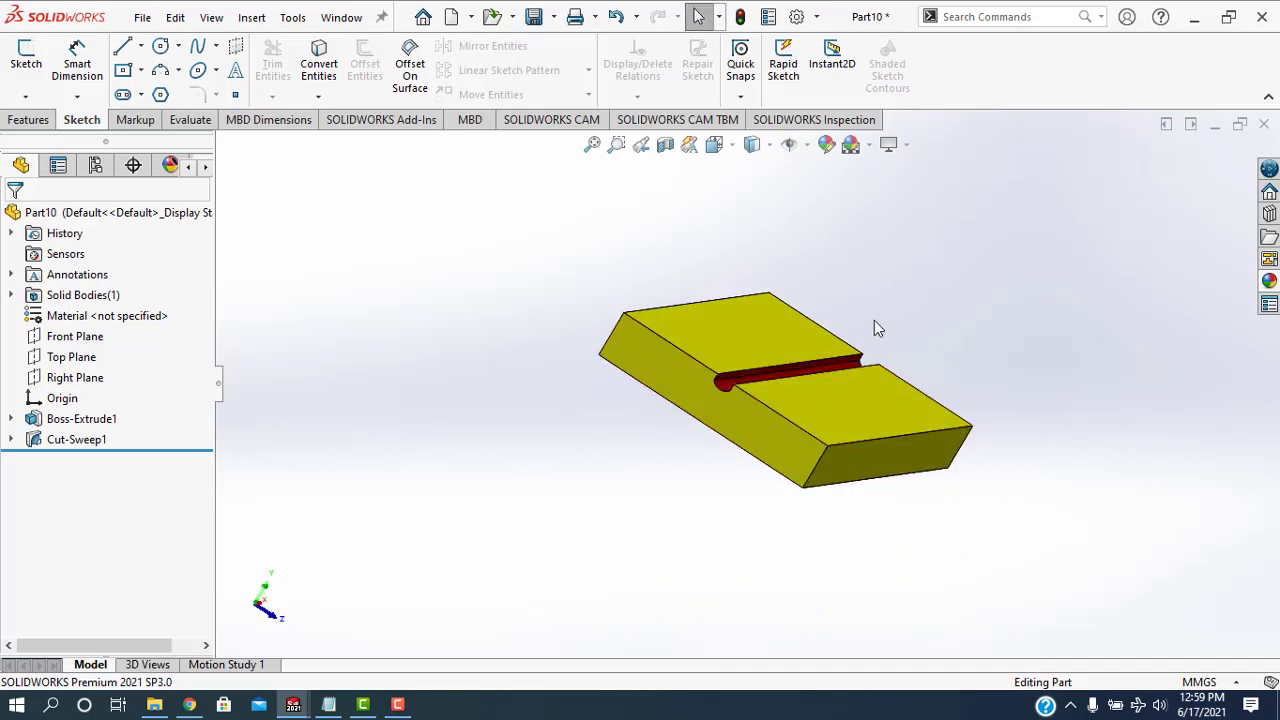
pyautogui.scroll(-4, 874, 329)
pyautogui.moveTo(897, 366)
pyautogui.mouseDown(button='middle')
pyautogui.moveTo(914, 334)
pyautogui.moveTo(891, 363)
pyautogui.mouseUp(button='middle')
pyautogui.scroll(4, 891, 380)
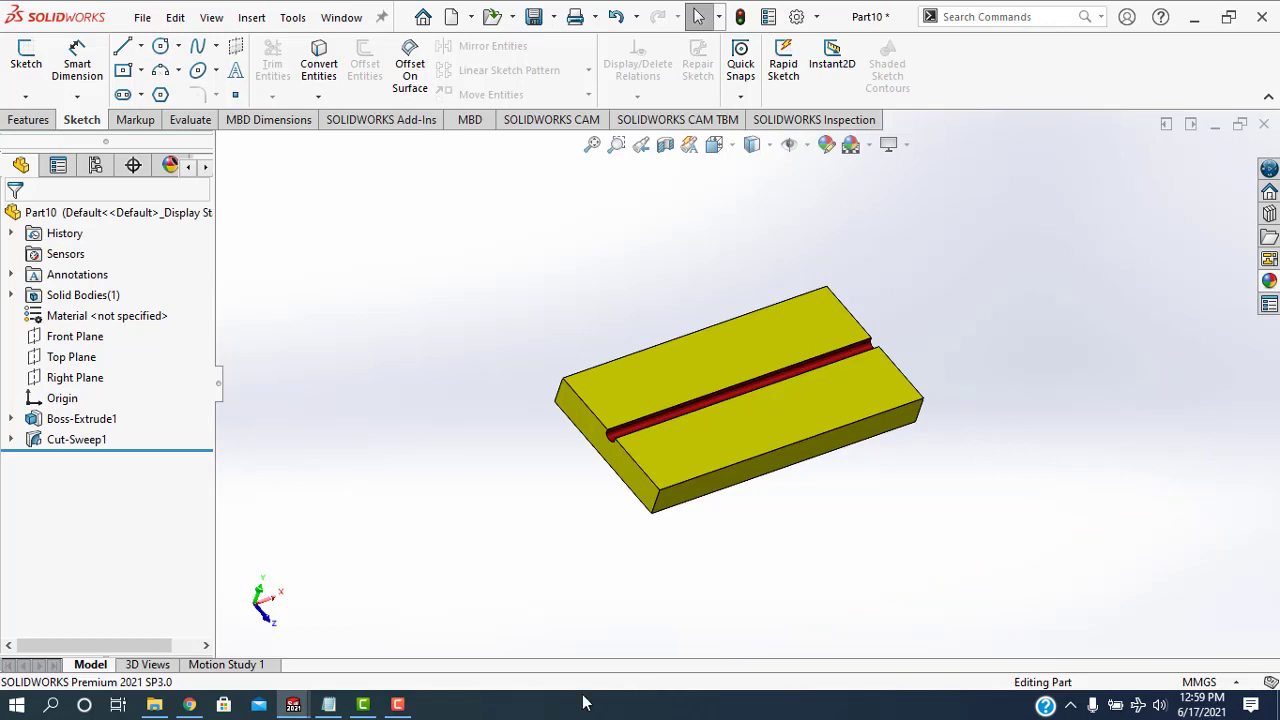
pyautogui.moveTo(397, 706)
pyautogui.moveTo(425, 658)
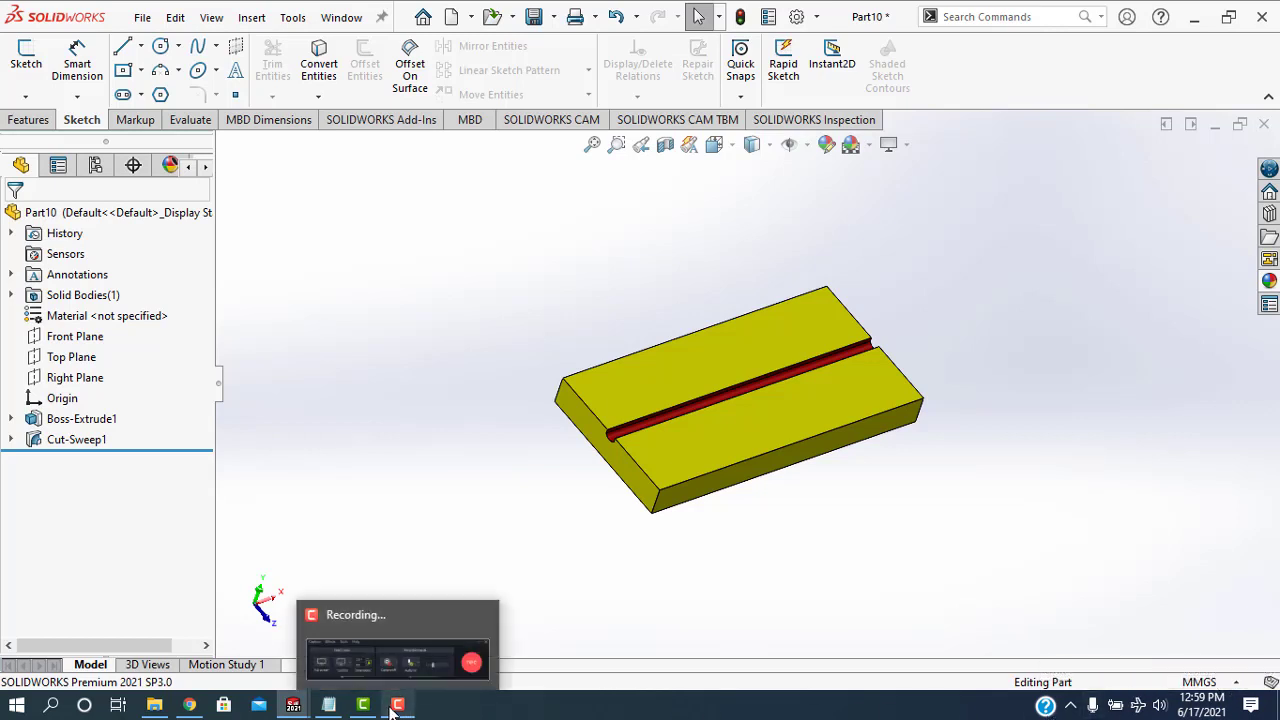
pyautogui.click(423, 647)
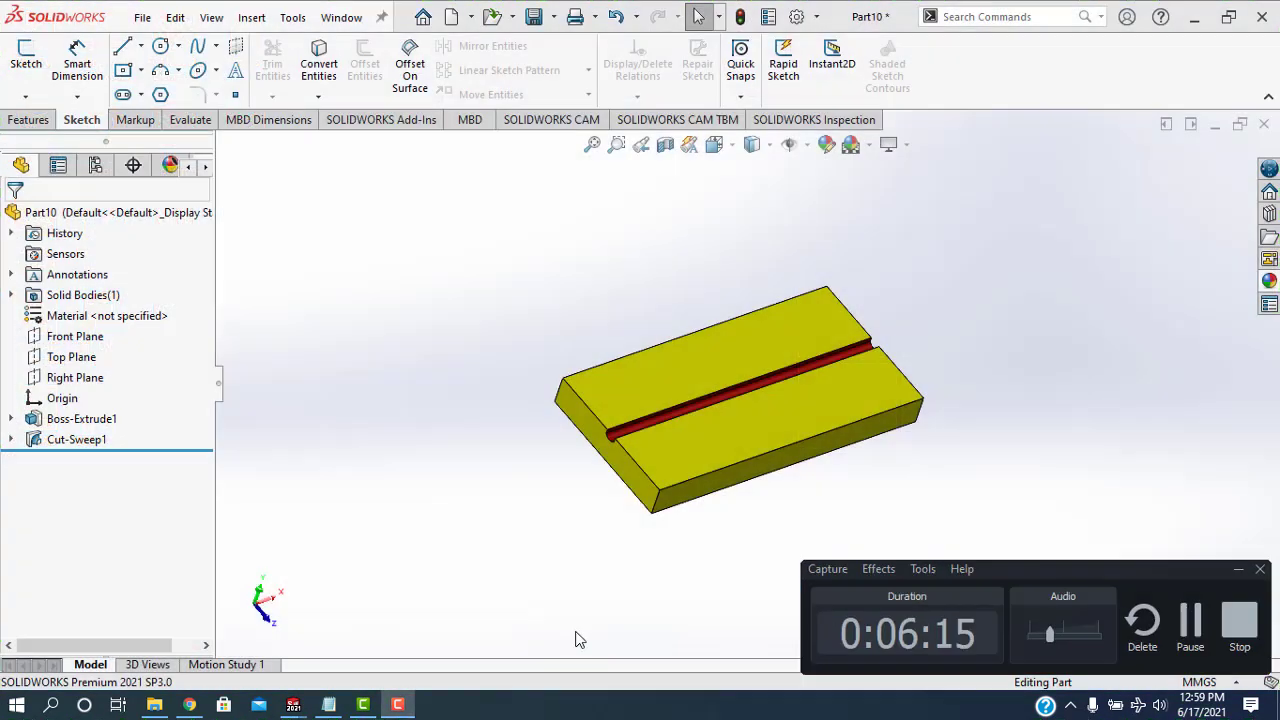